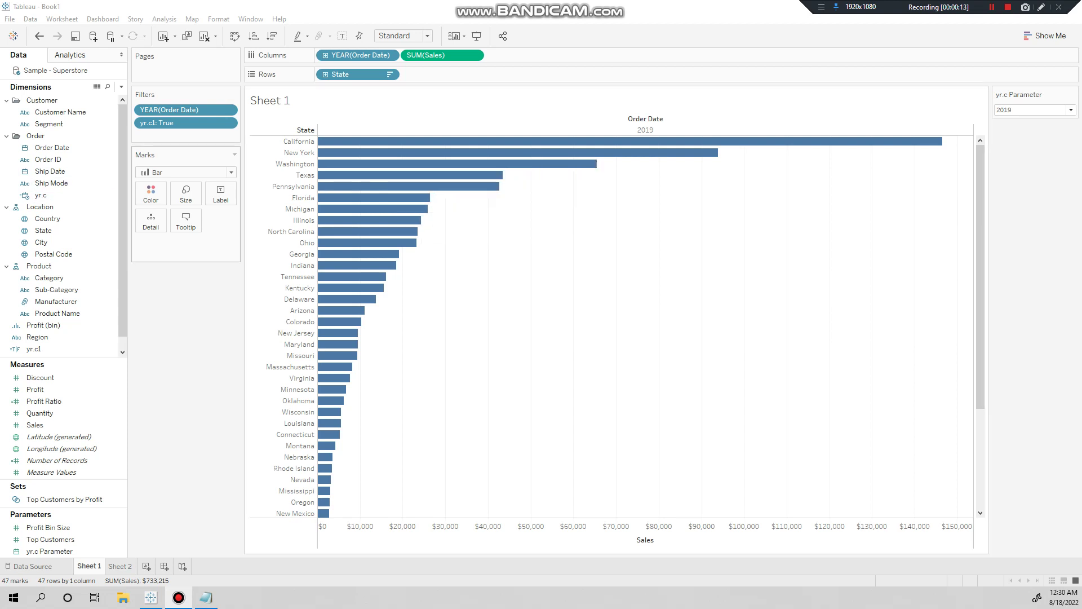
Show each state bar's sales value as a mark label
left_click(220, 194)
left_click(242, 220)
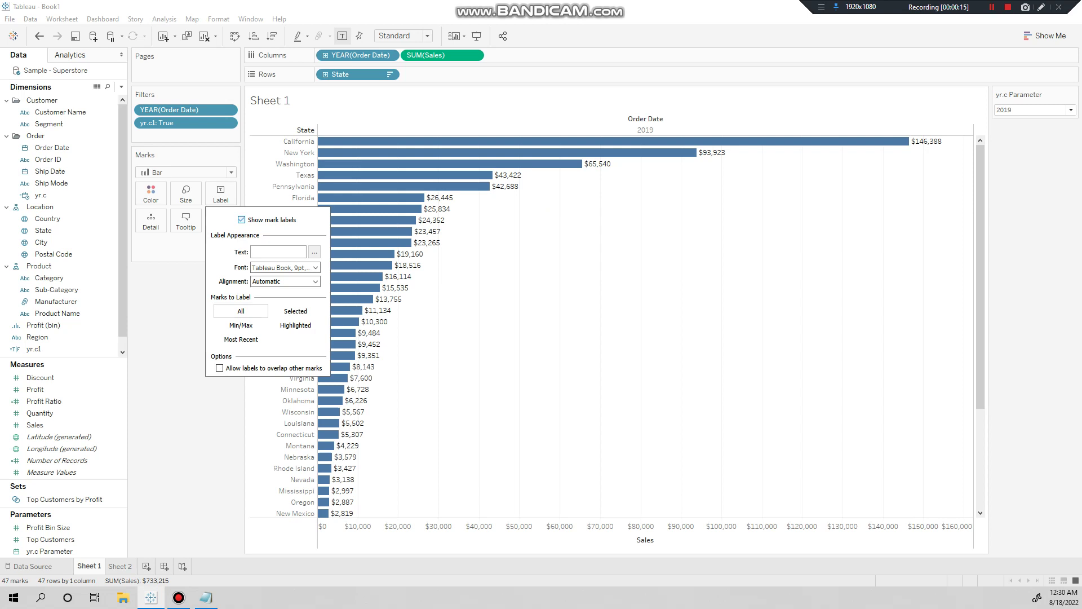
left_click(295, 327)
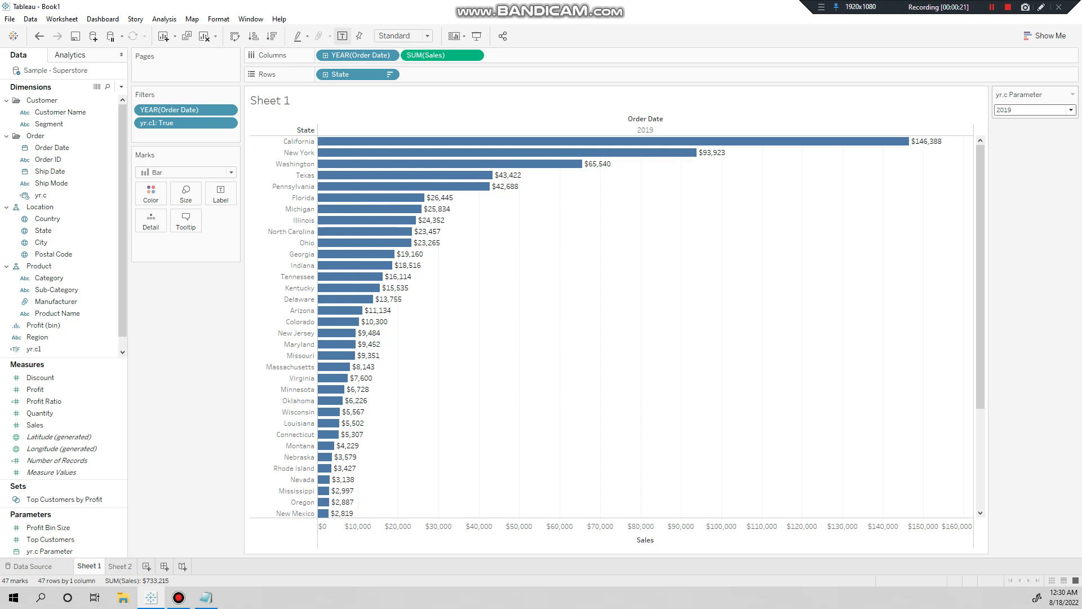
Switch the year parameter through 2018, 2017 and 2016, then view the Superstore data source page
left_click(1035, 110)
left_click(1036, 139)
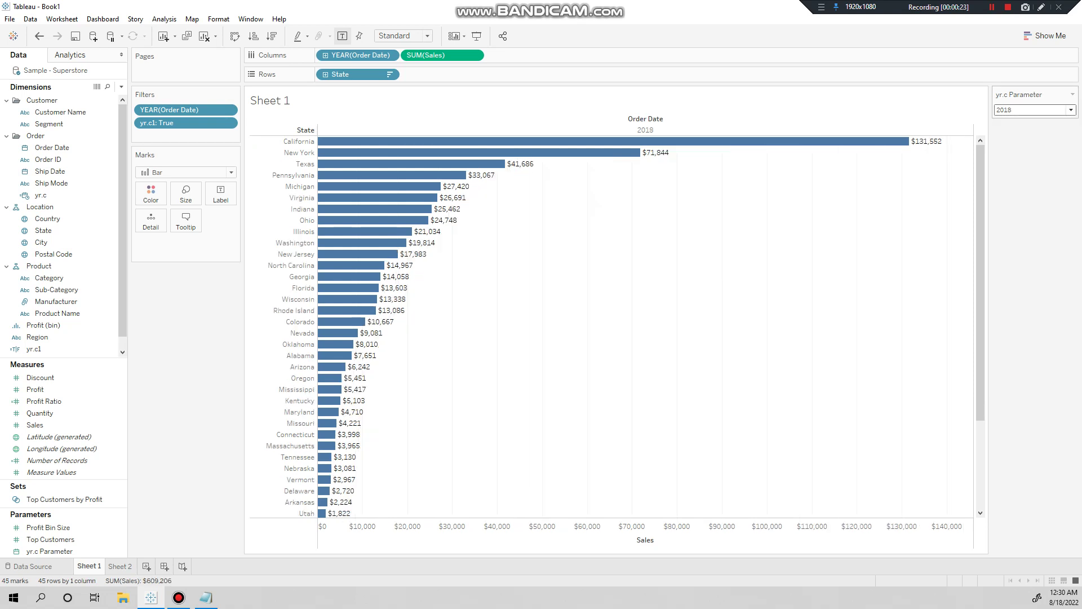
left_click(1035, 110)
left_click(1036, 132)
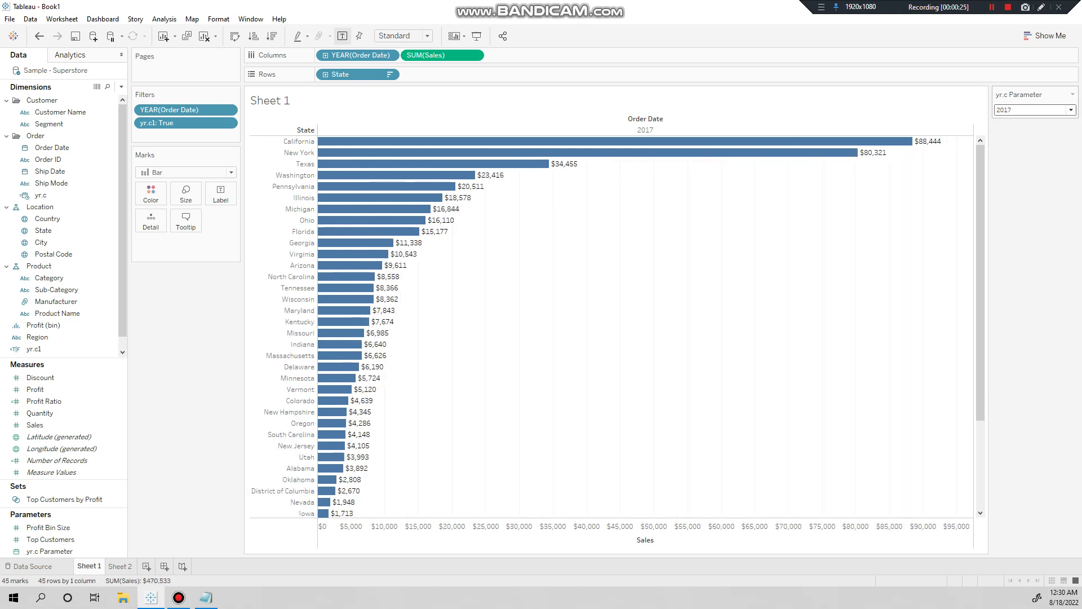
left_click(1035, 110)
left_click(1036, 123)
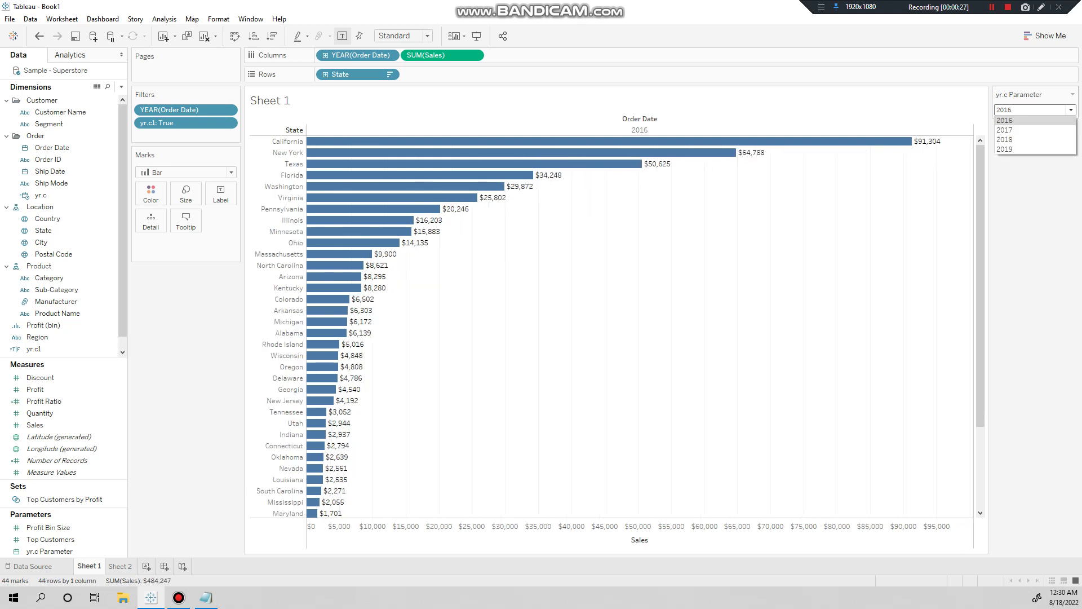
left_click(1036, 130)
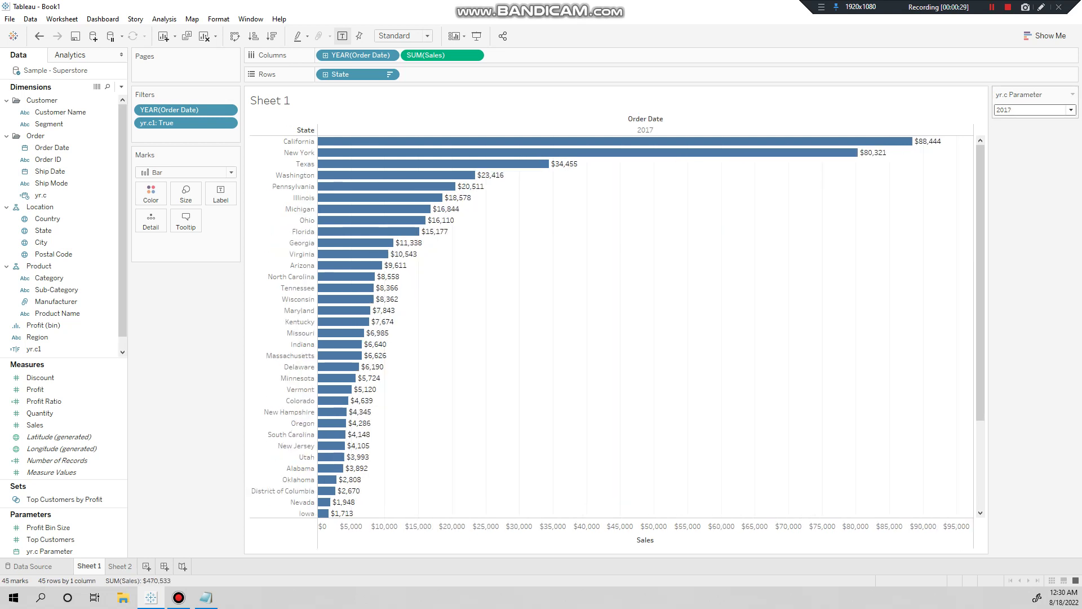
left_click(1035, 110)
mouse_move(610, 141)
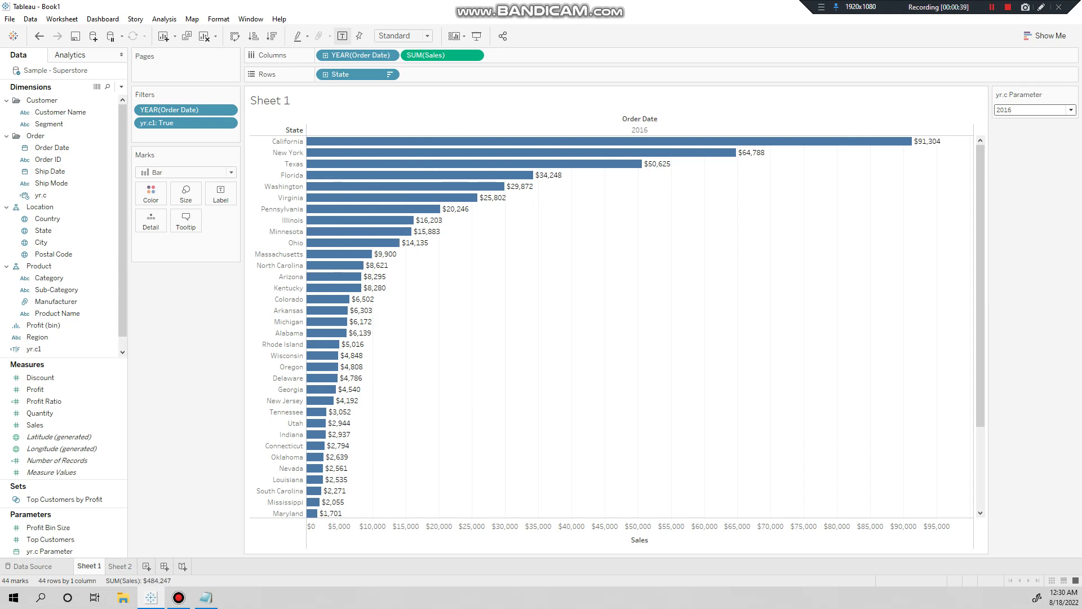
left_click(33, 566)
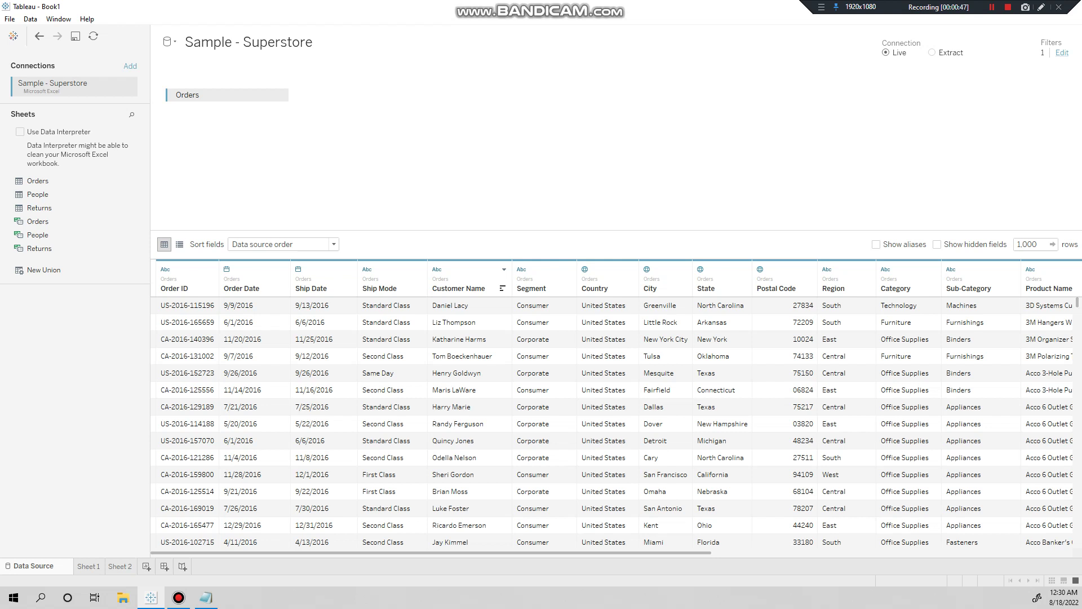
Open the Year of Order Date data source filter and inspect its condition formula
left_click(1063, 52)
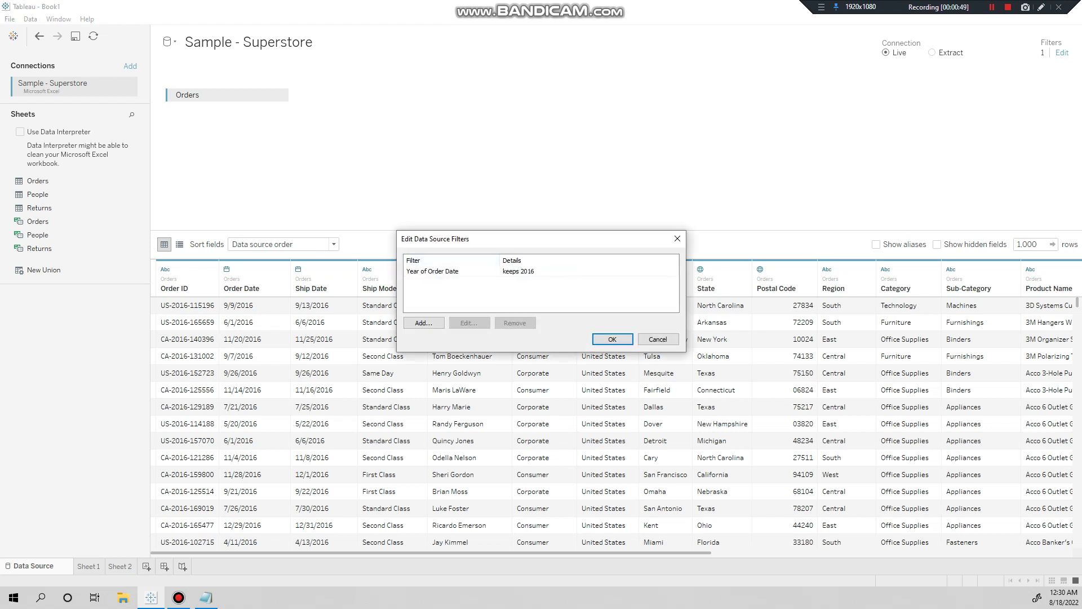
left_click(475, 271)
left_click(468, 323)
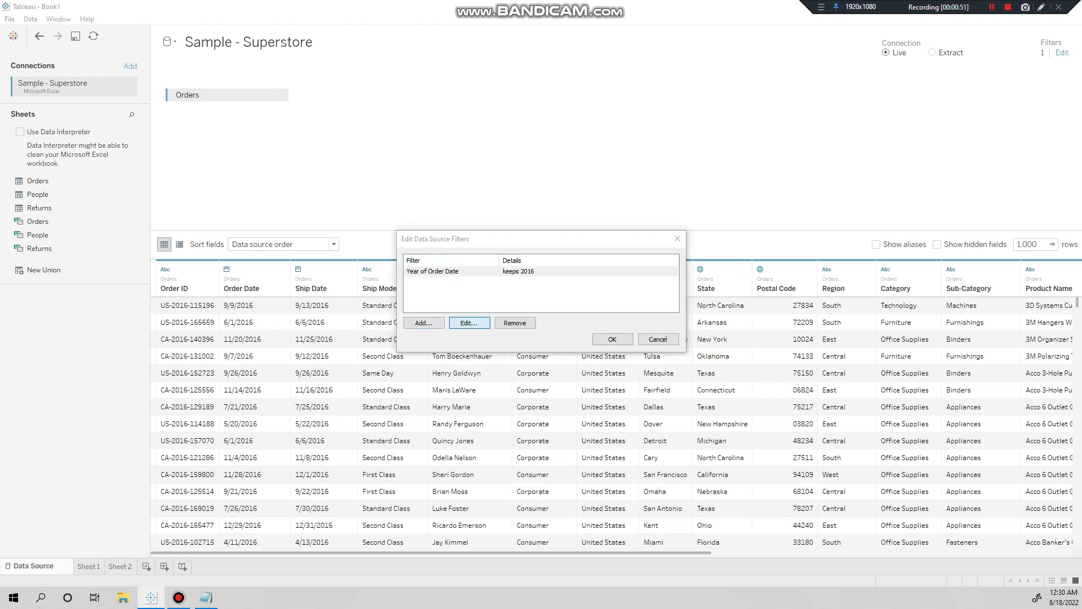
left_click_drag(531, 292, 442, 292)
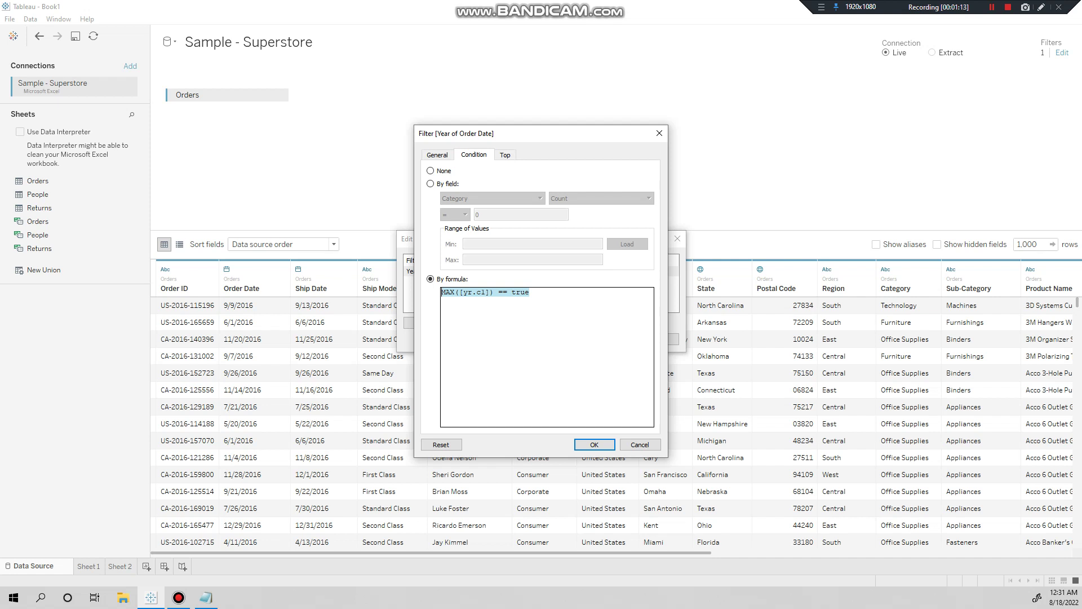
Close both filter dialogs without changes and return to the worksheet
left_click(660, 133)
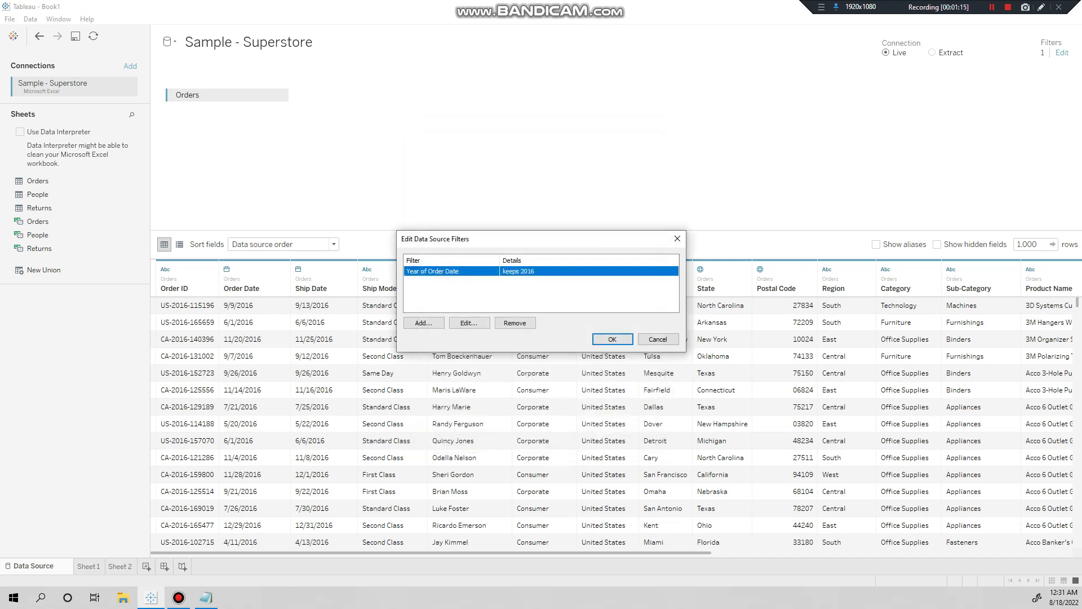
left_click(613, 339)
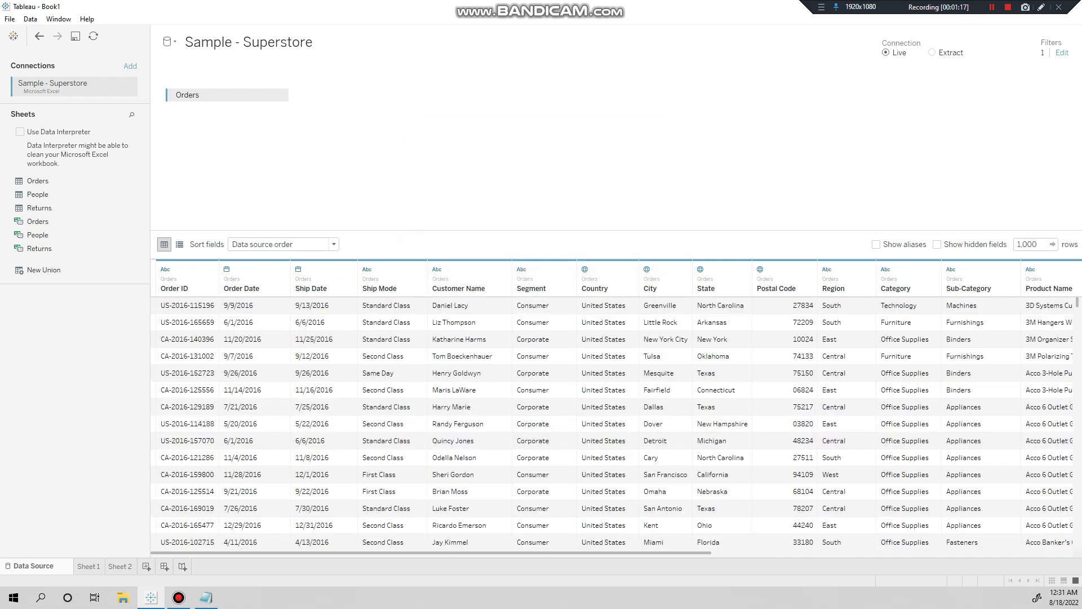
left_click(88, 566)
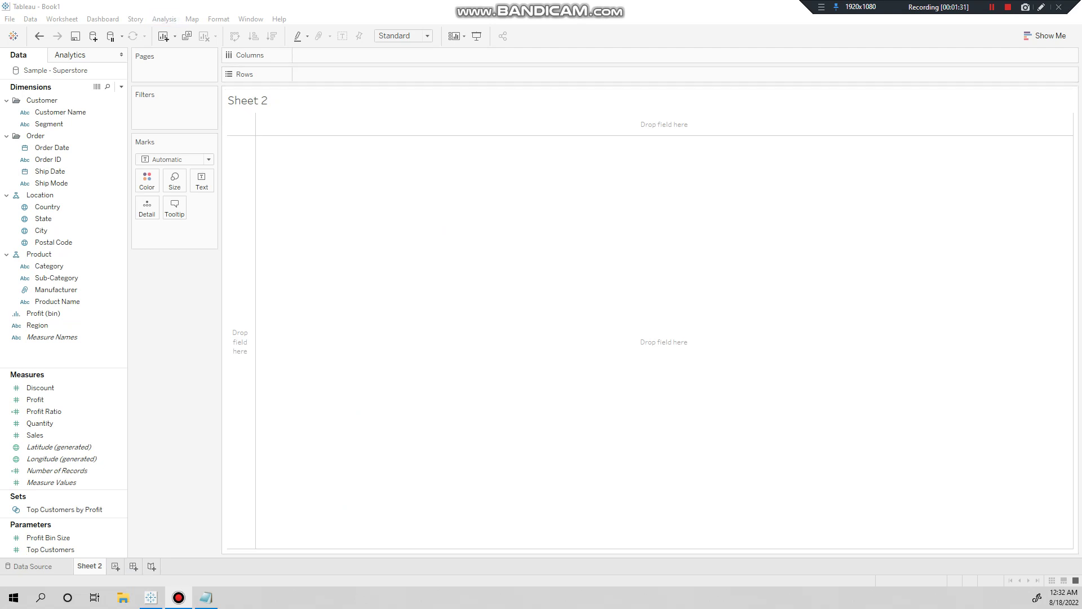
On Sheet 2, put YEAR(Order Date) and Sales on Columns and State on Rows
left_click(32, 566)
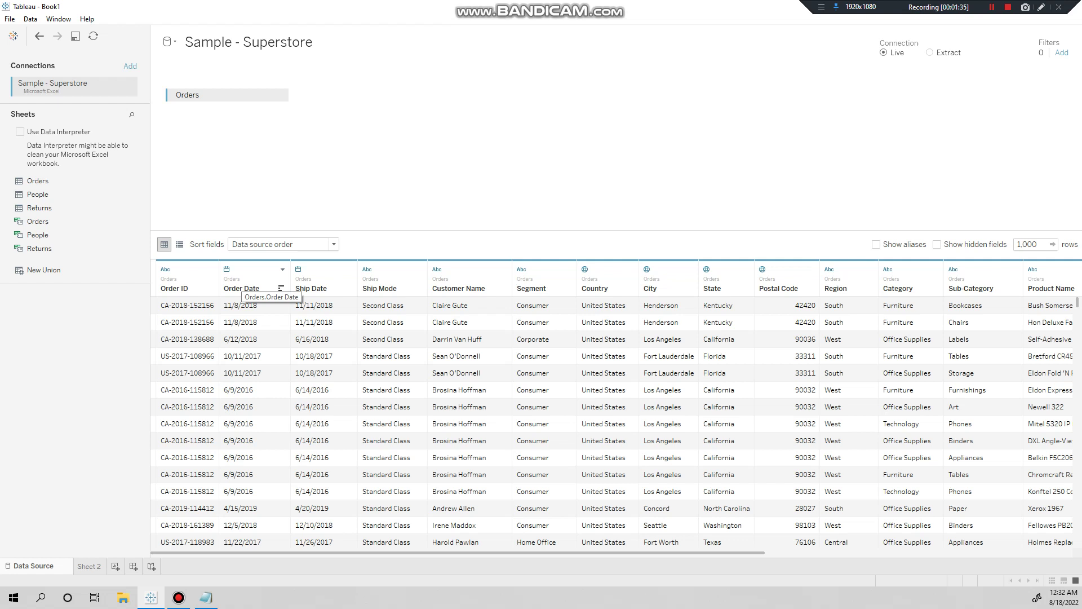
left_click(88, 565)
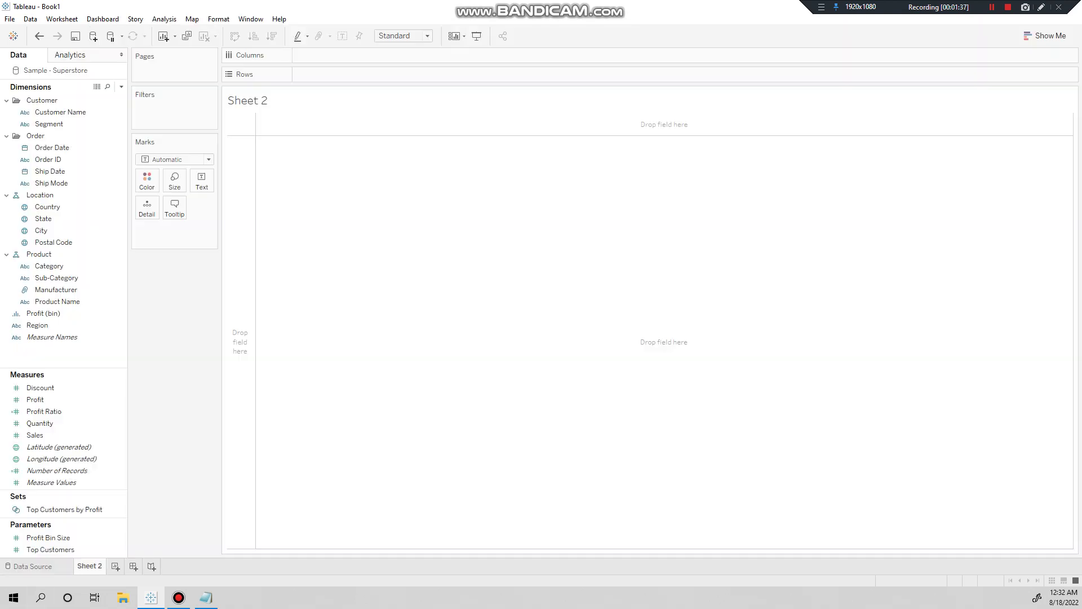
left_click(51, 147)
mouse_move(52, 147)
left_mouse_down()
mouse_move(359, 56)
mouse_move(356, 73)
left_mouse_up()
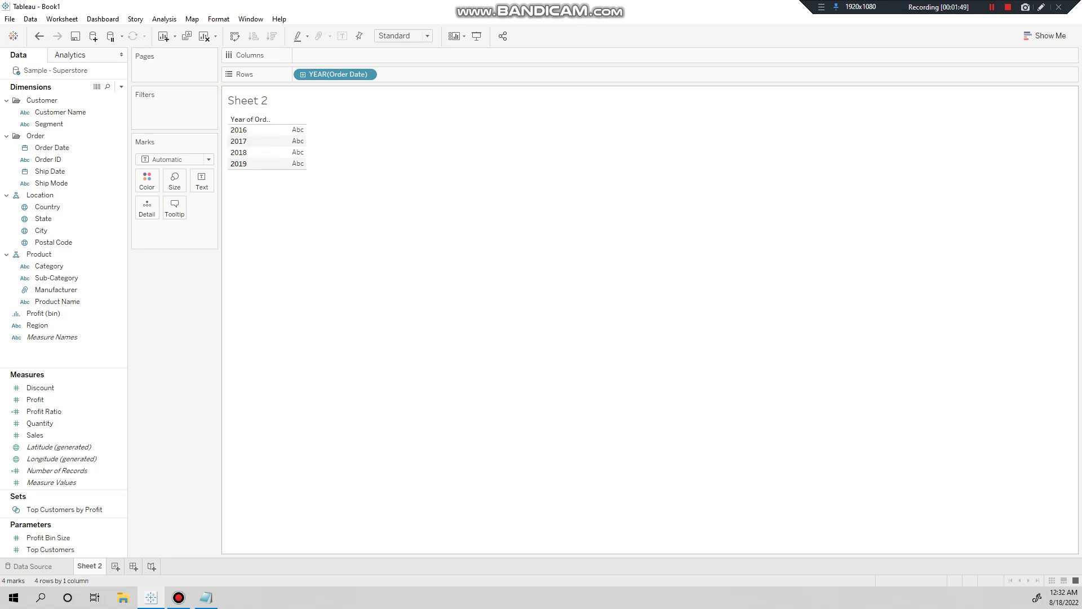
left_click_drag(334, 75, 337, 56)
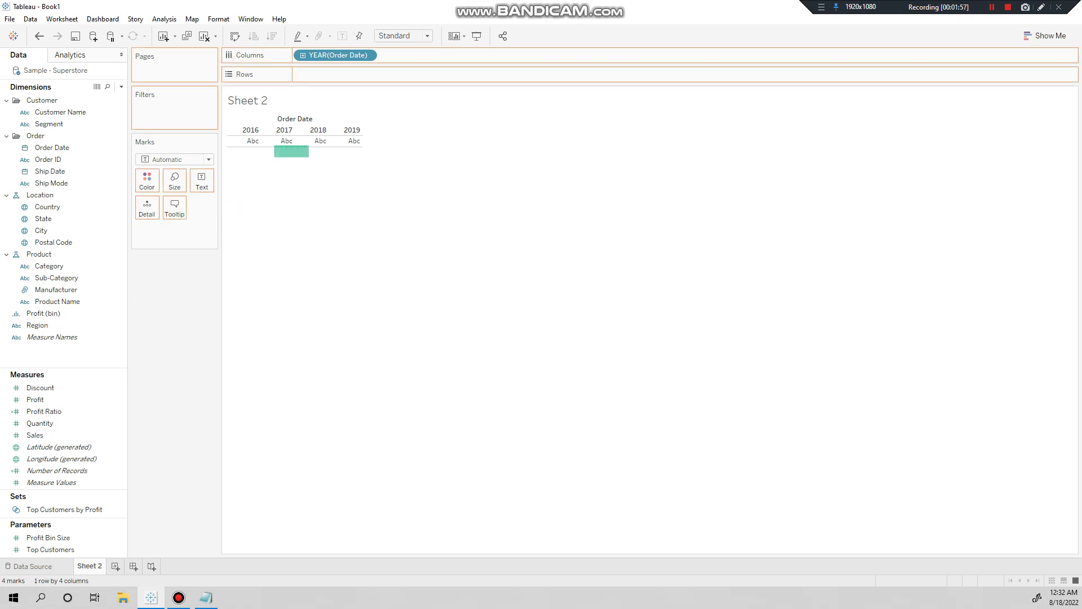
left_click_drag(35, 435, 288, 144)
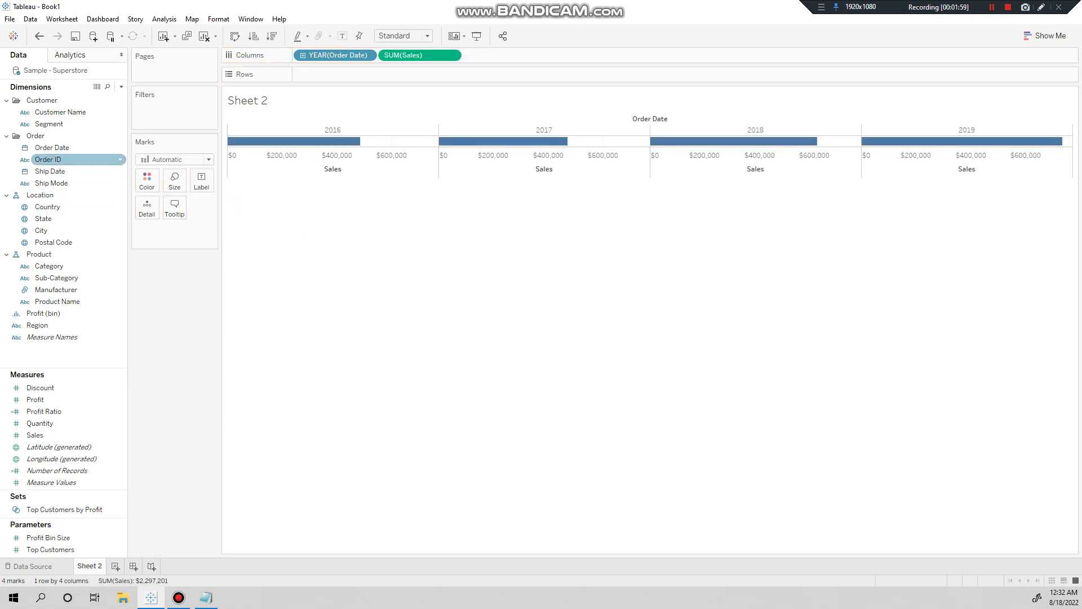
mouse_move(43, 218)
left_mouse_down()
mouse_move(348, 78)
mouse_move(338, 74)
left_mouse_up()
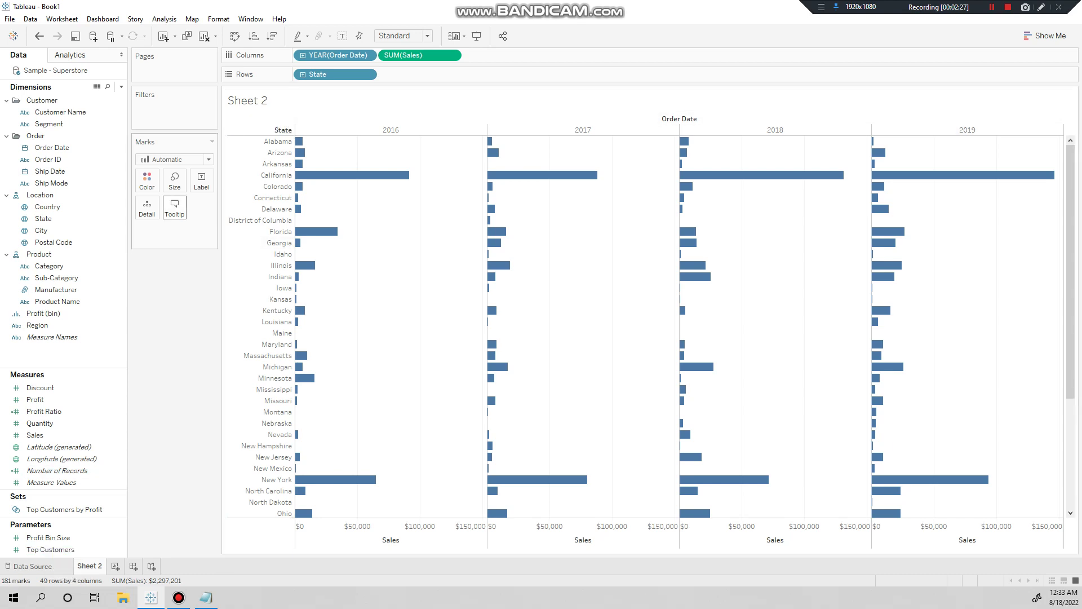
Create Order Date Parameter from Order Date as a Date list with a year-only display format
right_click(52, 147)
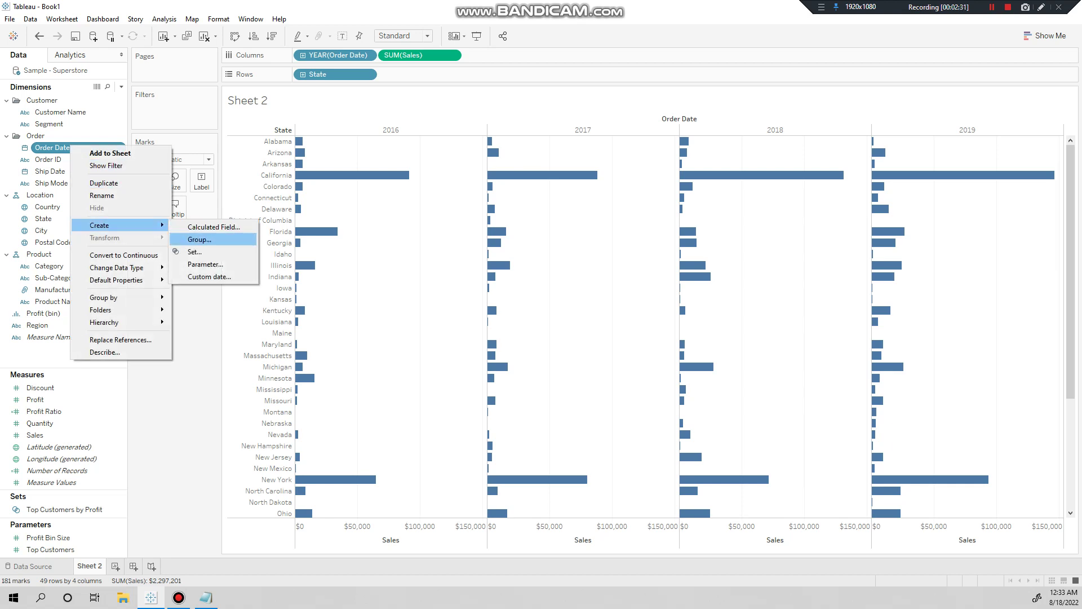
left_click(204, 264)
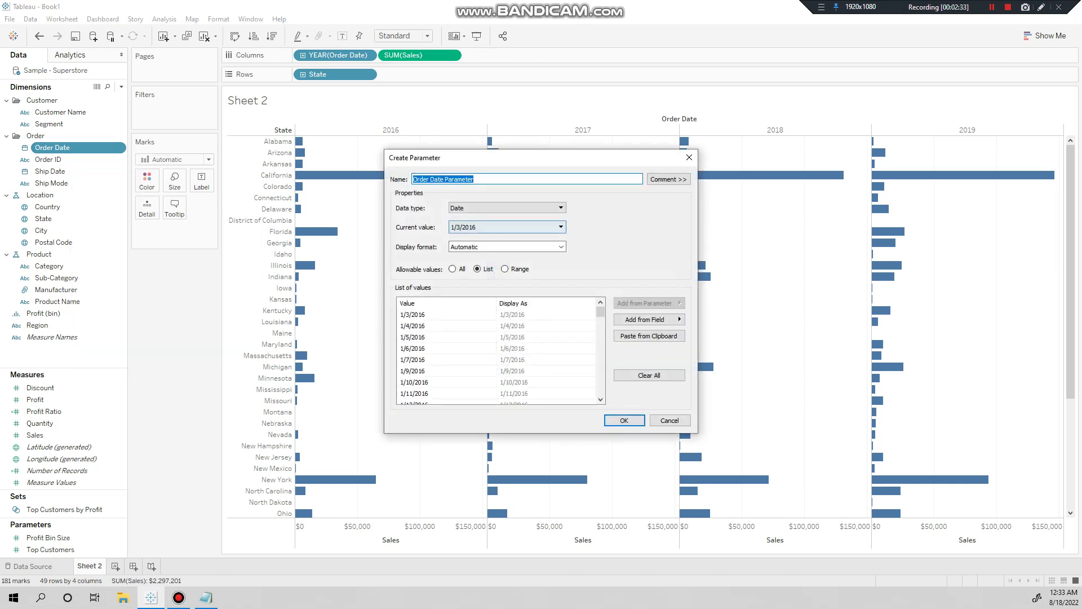
left_click(506, 208)
left_click(506, 209)
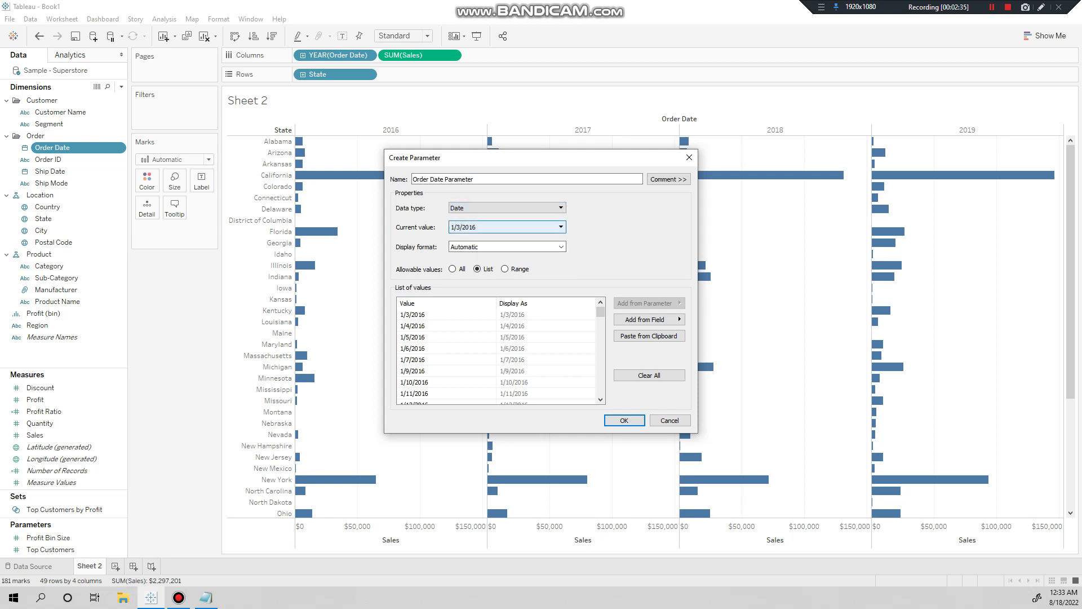
left_click(506, 227)
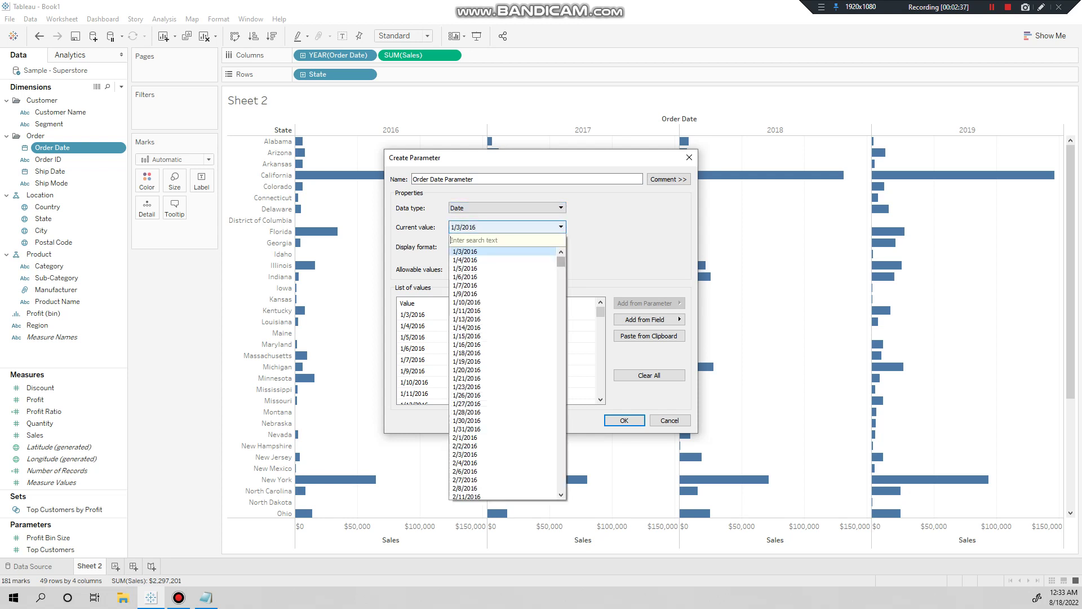
left_click(505, 246)
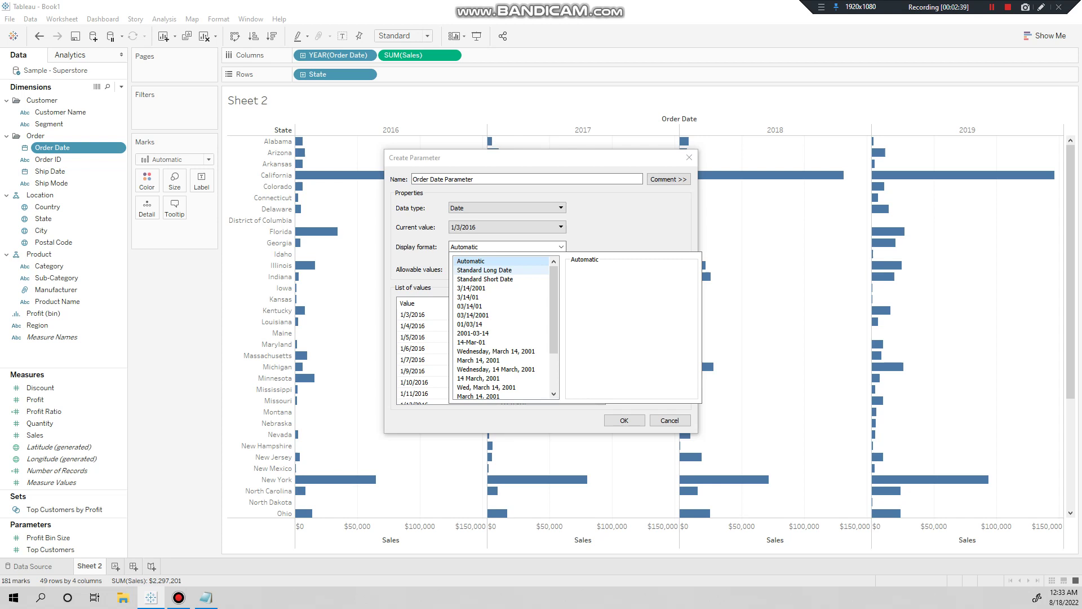
scroll(503, 330, "down", 5)
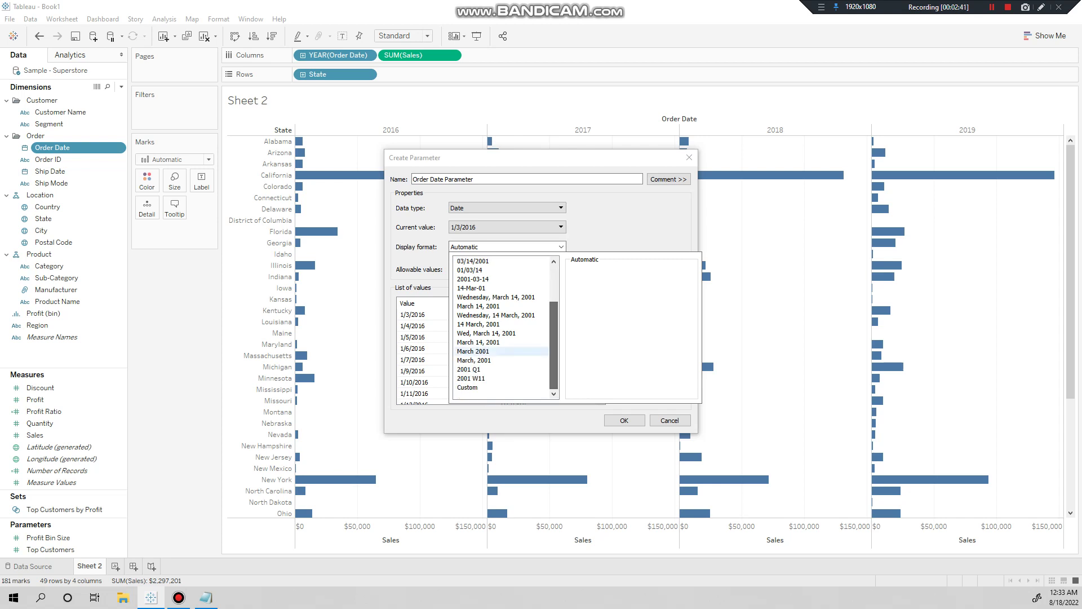
left_click(499, 388)
left_click(631, 282)
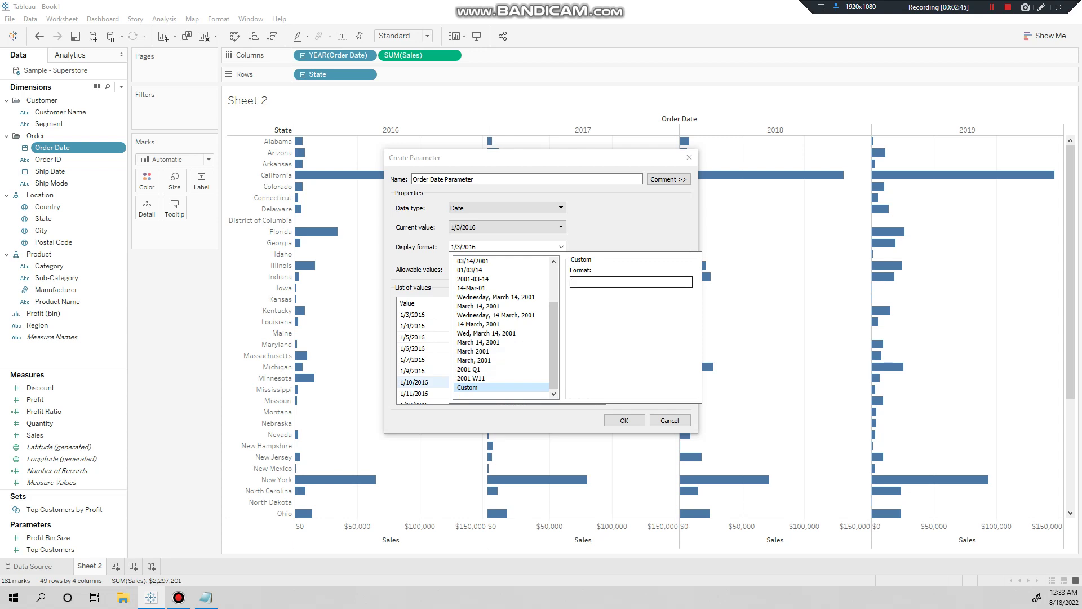
type("yyyy")
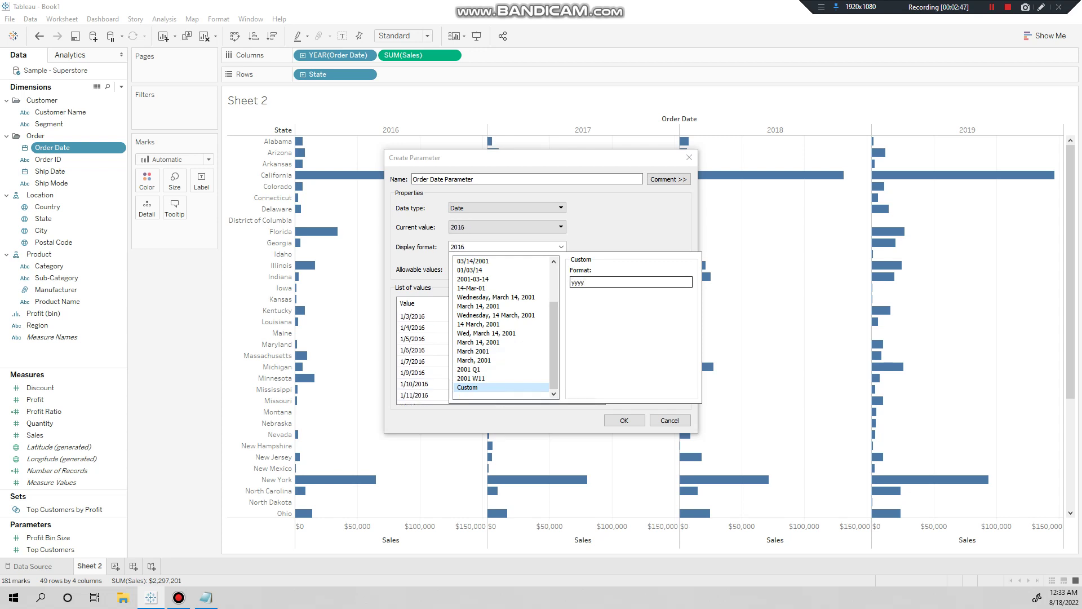
key("Return")
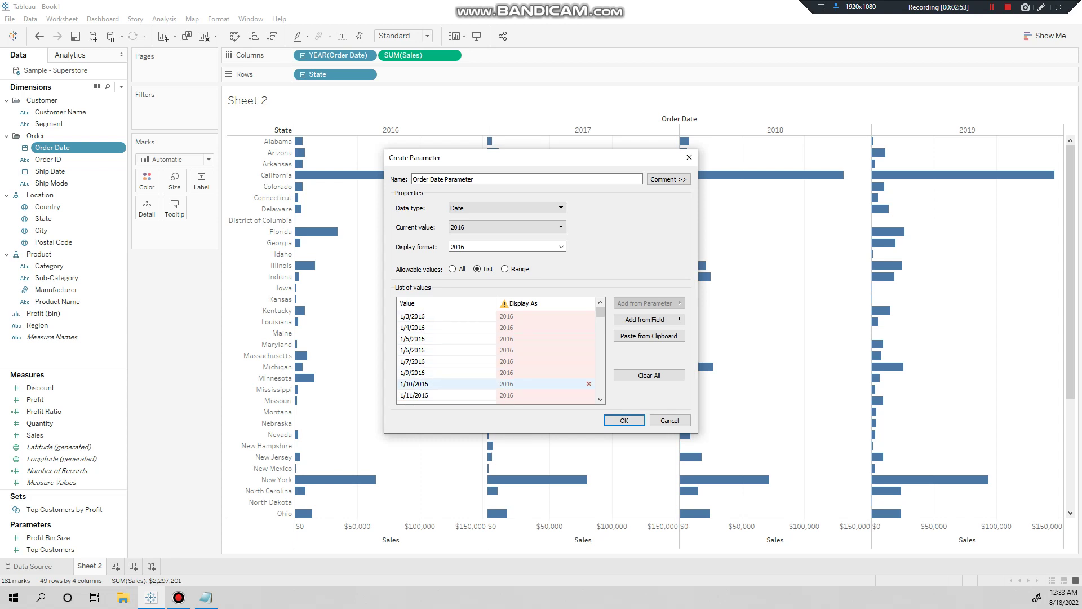
mouse_move(601, 311)
left_mouse_down()
mouse_move(601, 392)
mouse_move(600, 316)
left_mouse_up()
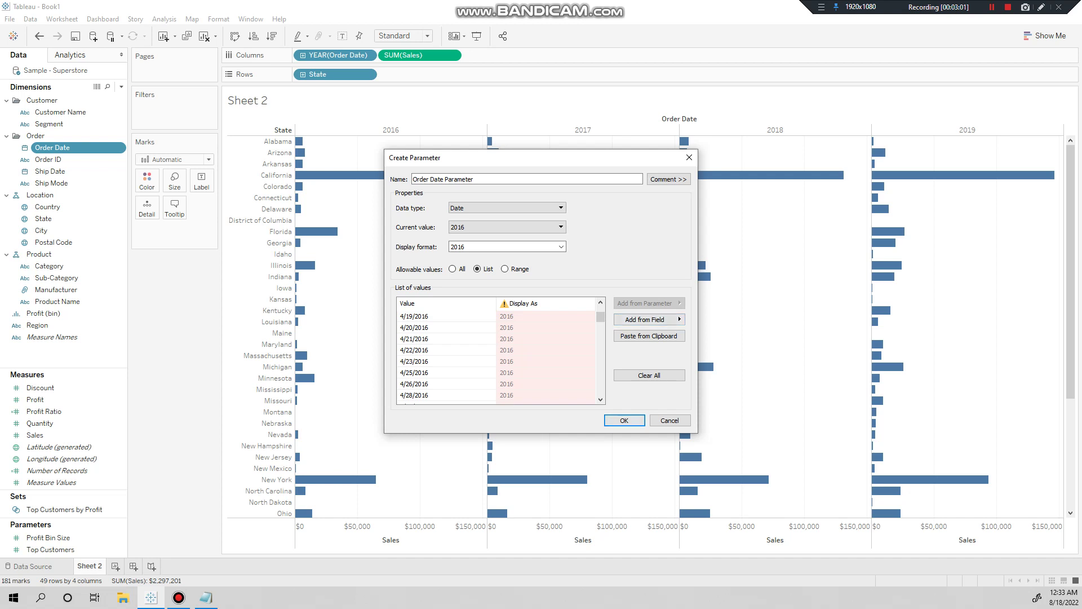
left_click(624, 420)
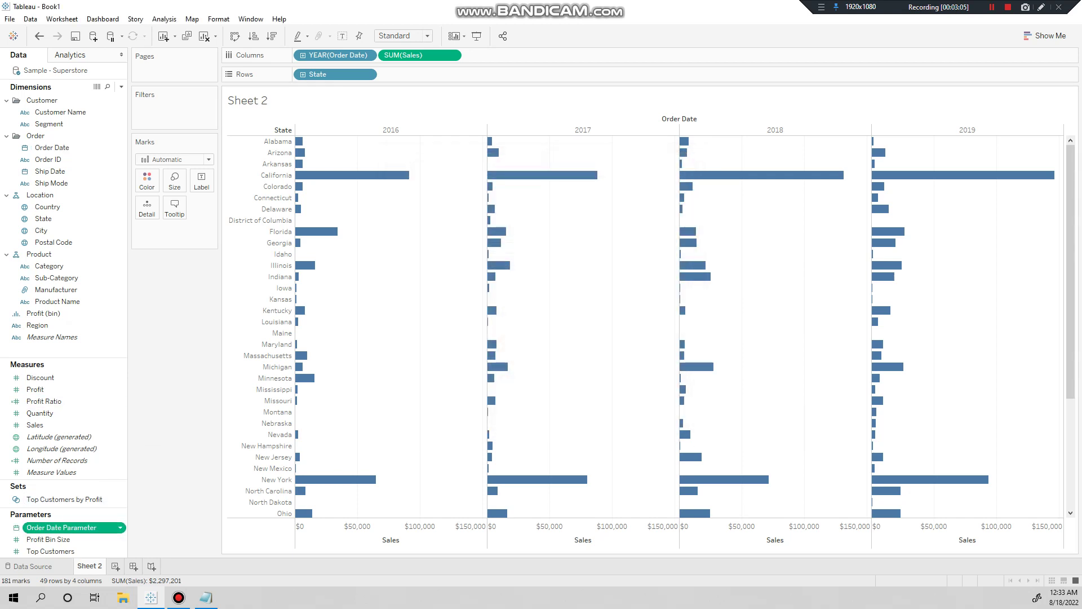
Show the Order Date Parameter control on the sheet and try 2017
right_click(68, 527)
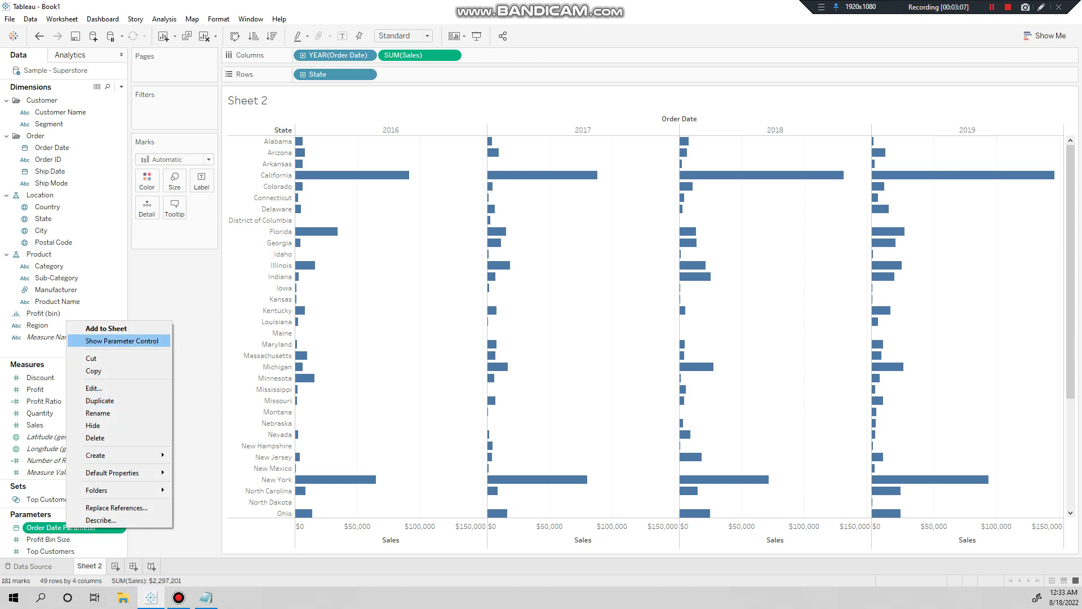
left_click(123, 341)
left_click(1034, 110)
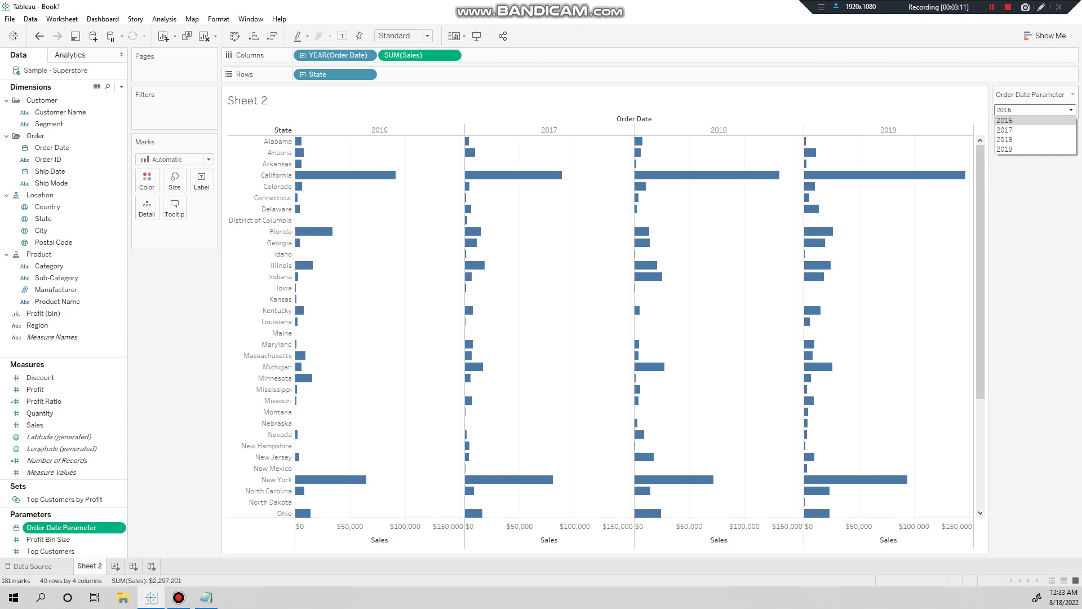
left_click(1034, 129)
Set the parameter control to 2019 and begin a new calculated field
left_click(1033, 110)
left_click(1034, 149)
left_click(1033, 110)
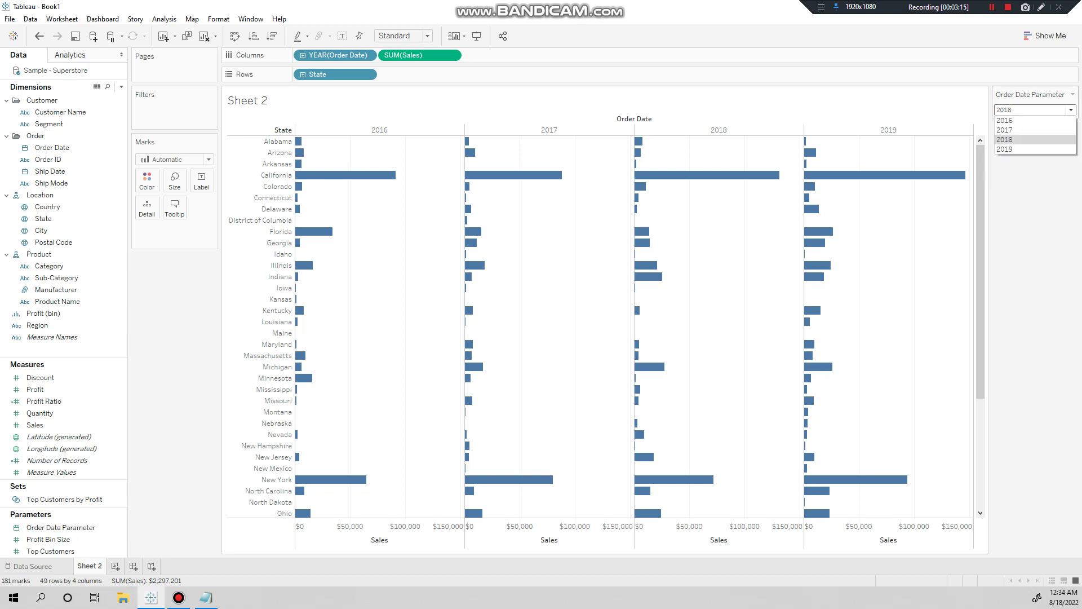
left_click(1034, 148)
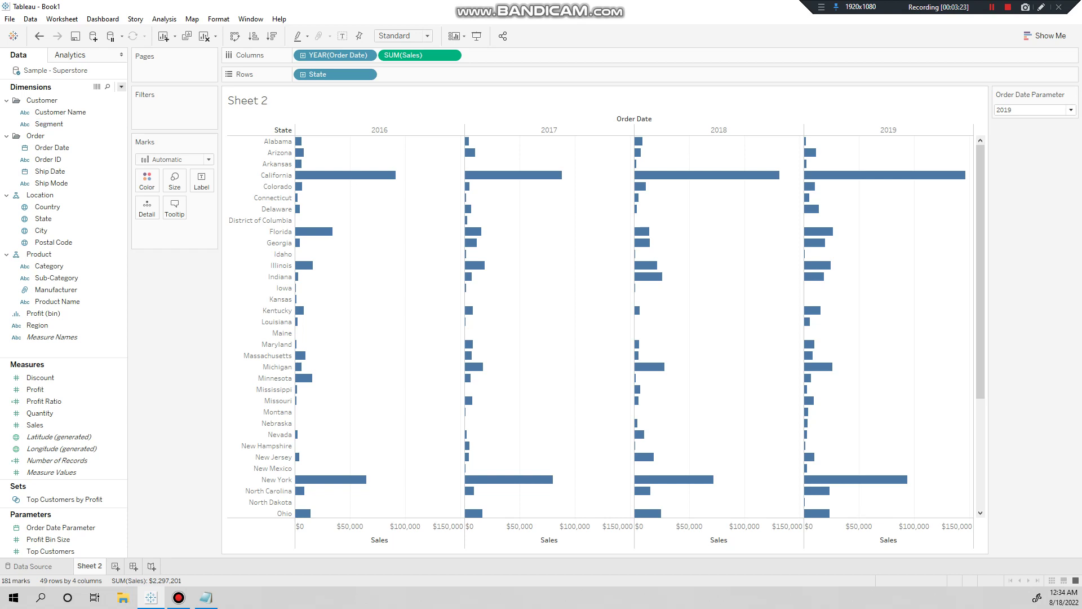
left_click(121, 86)
left_click(51, 98)
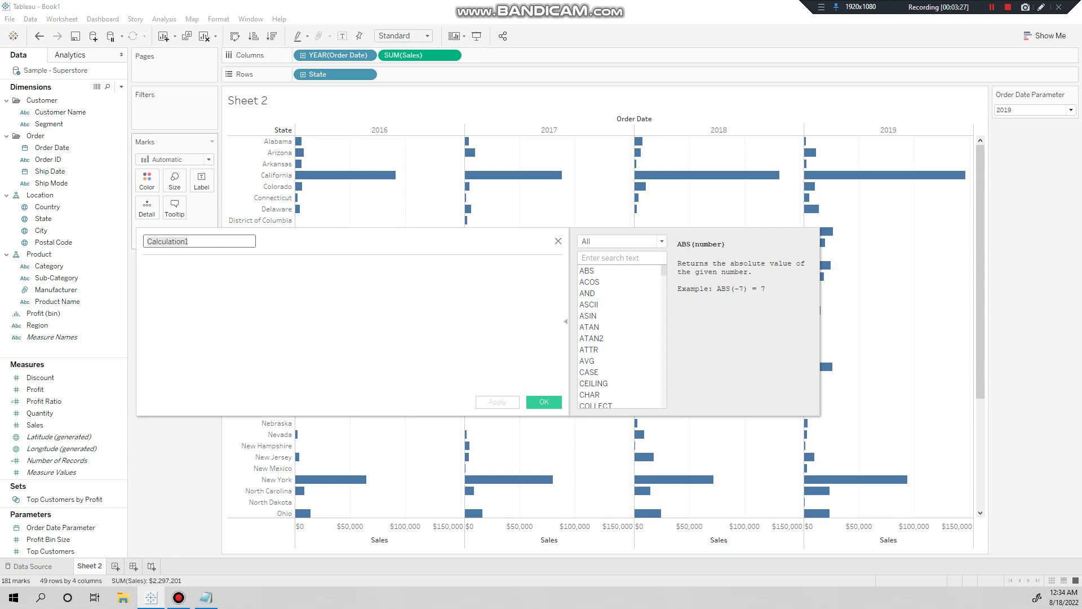
type("yr.c")
Save calculation yr.c as YEAR([Order Date]) = YEAR([Order Date Parameter])
key("Tab")
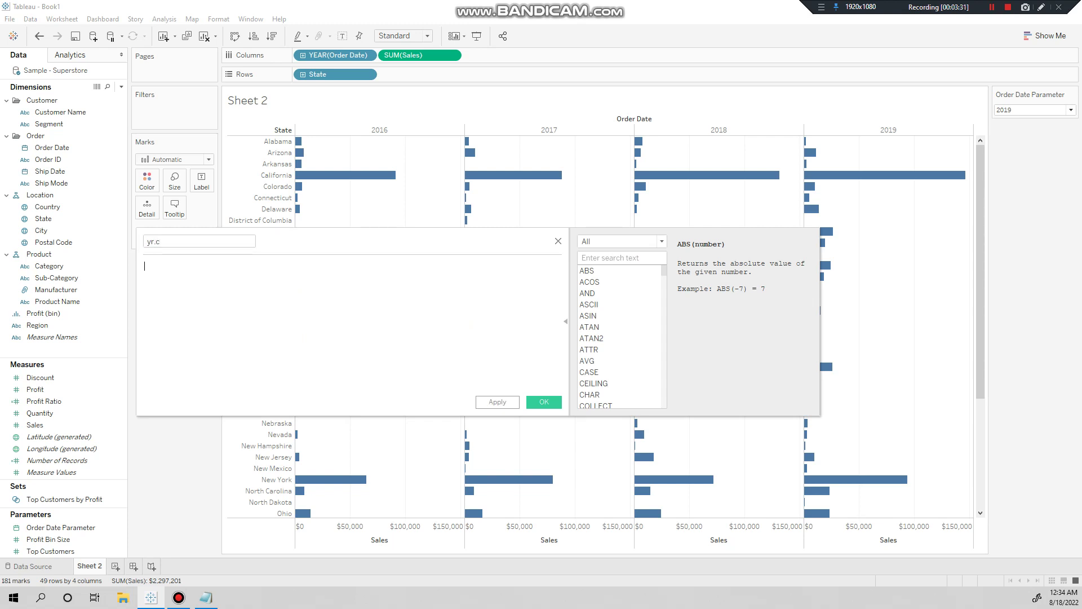
key("Tab")
type("year")
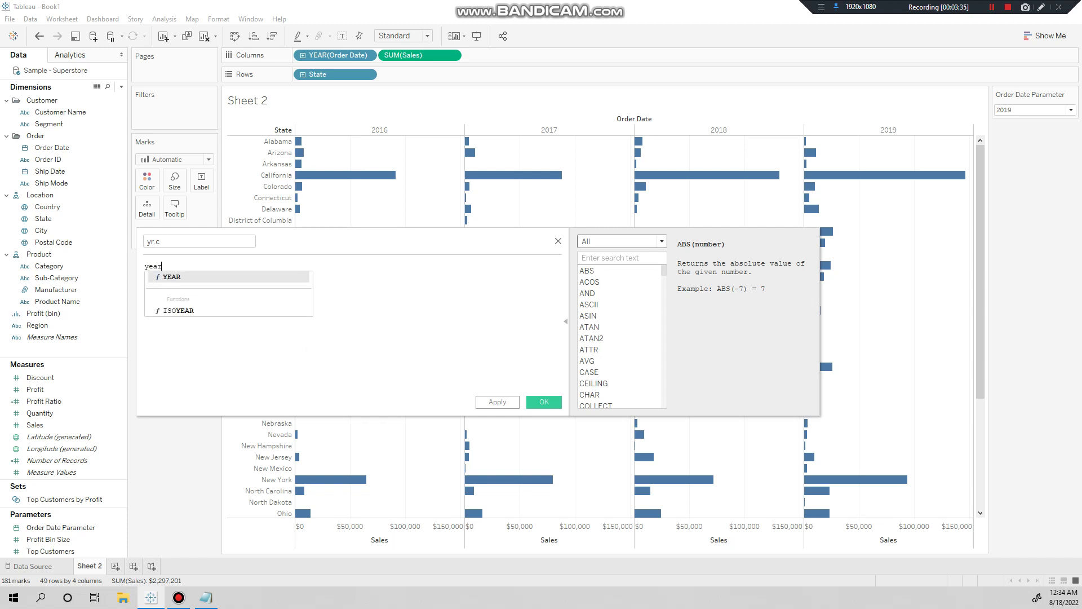
key("Return")
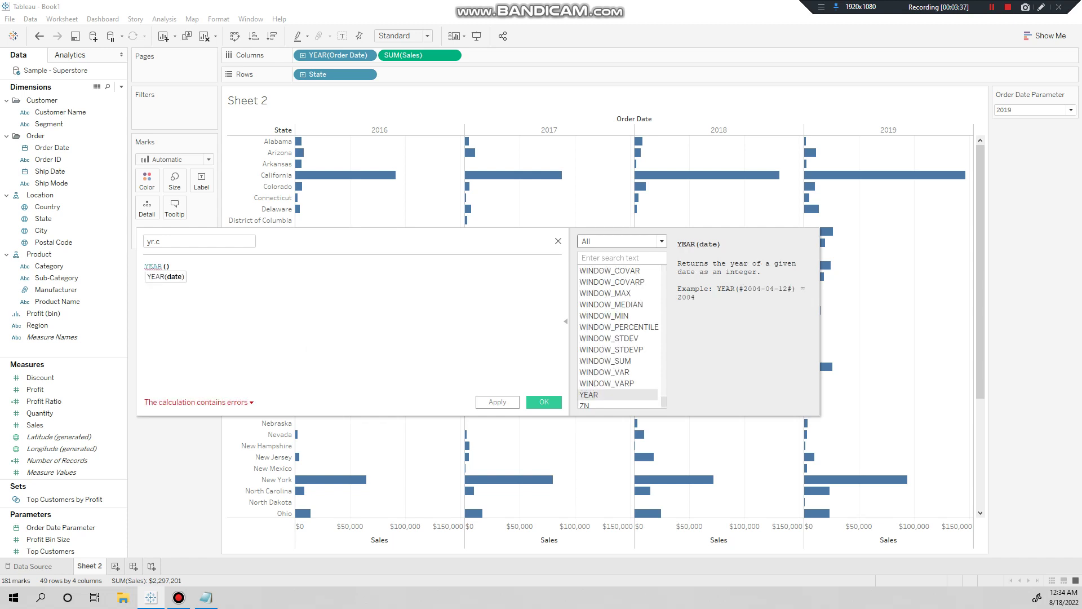
type("ord")
key("Return")
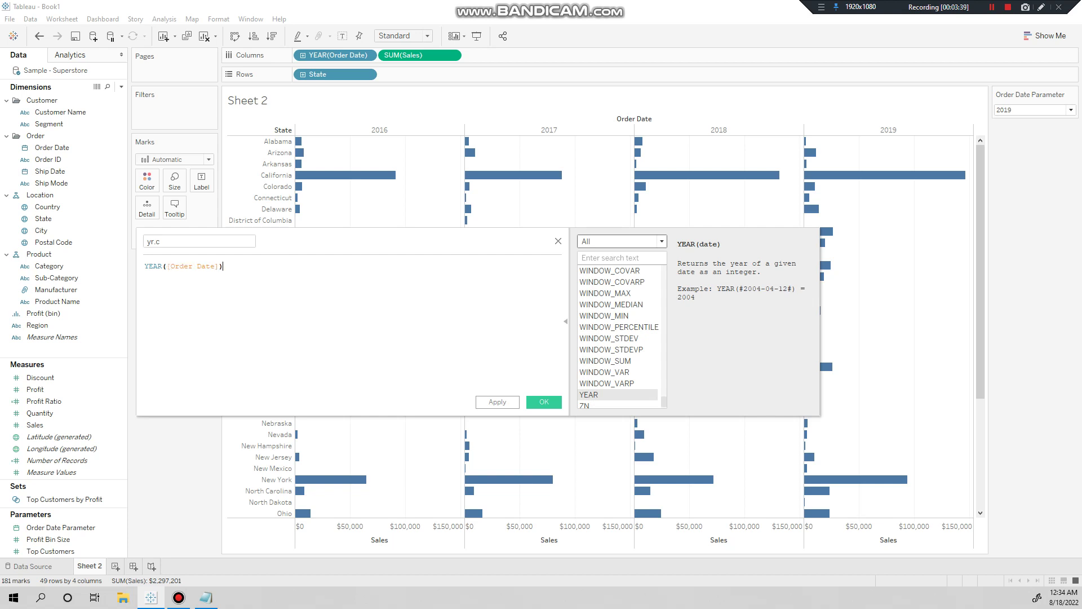
type(" =")
type(" year")
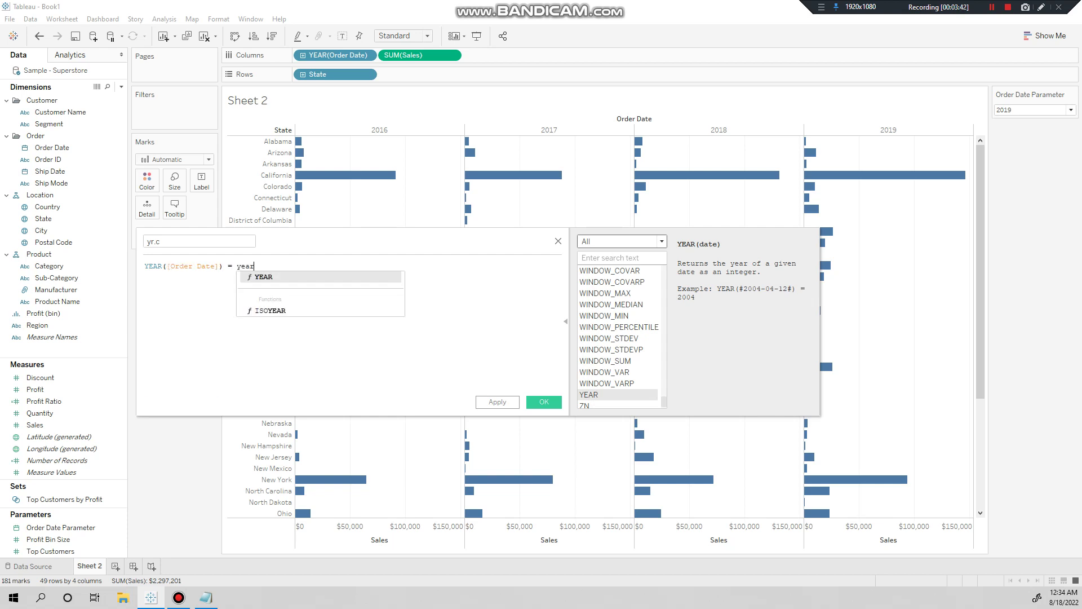
key("Return")
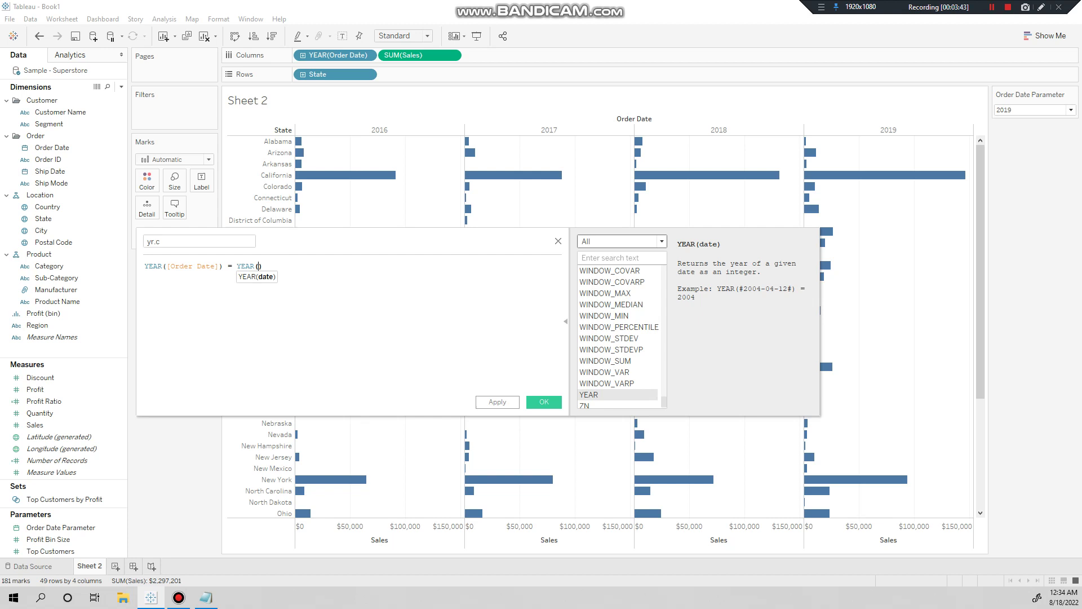
type("pa")
key("Down")
key("Down")
key("Down")
key("Return")
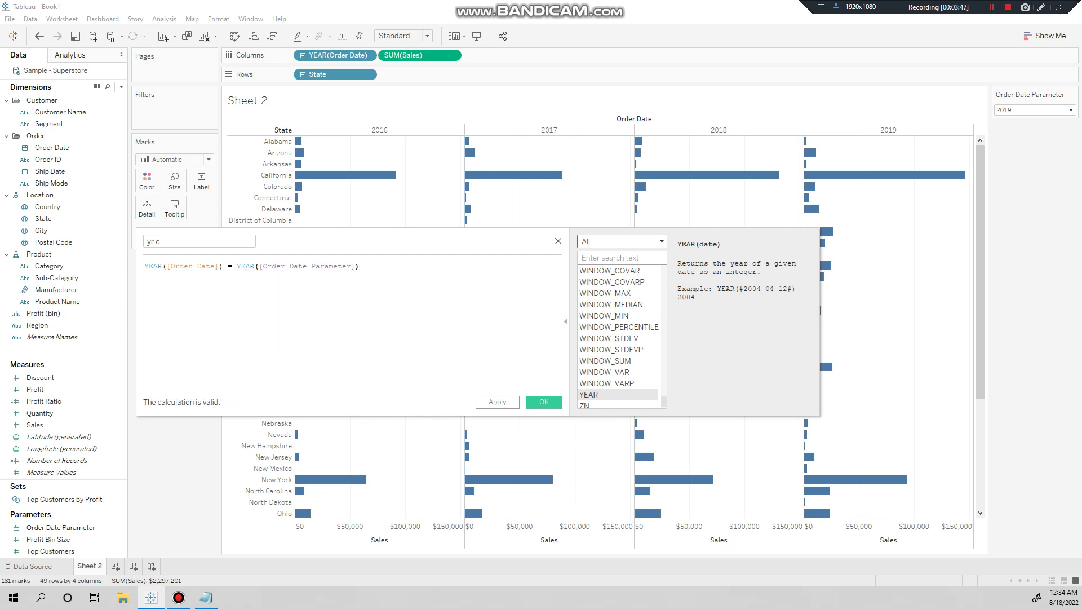
left_click(498, 402)
left_click(544, 402)
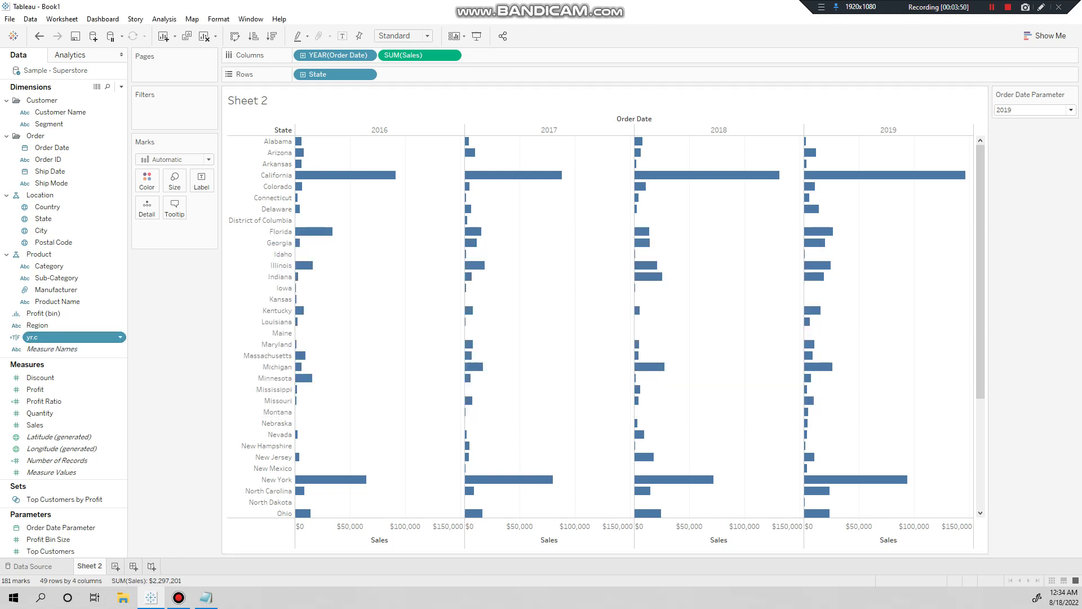
Add yr.c to the Filters shelf, keeping only True
left_click_drag(31, 336, 173, 110)
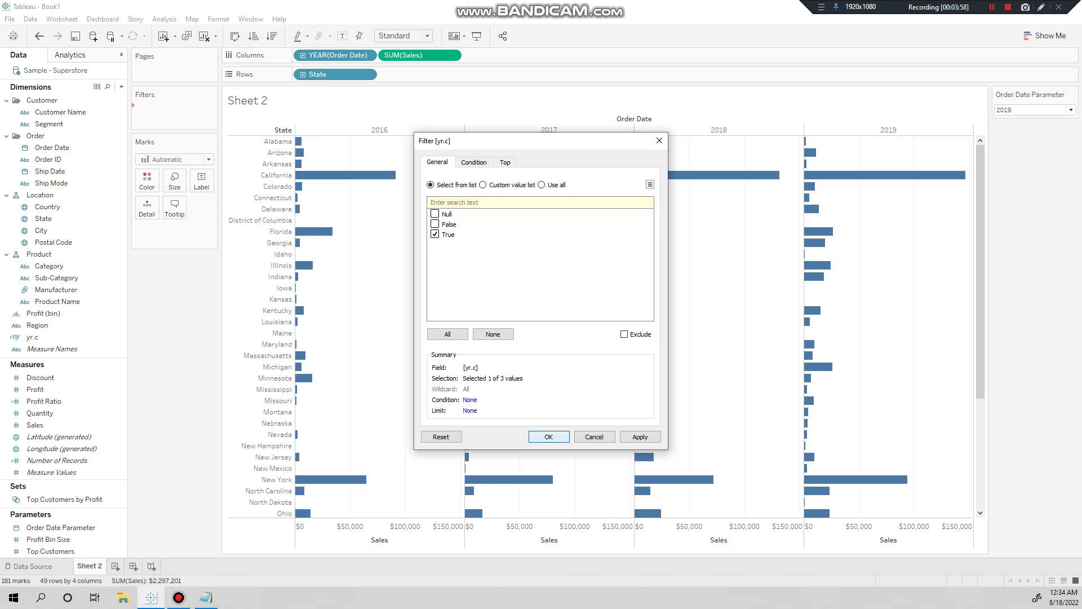
left_click(548, 436)
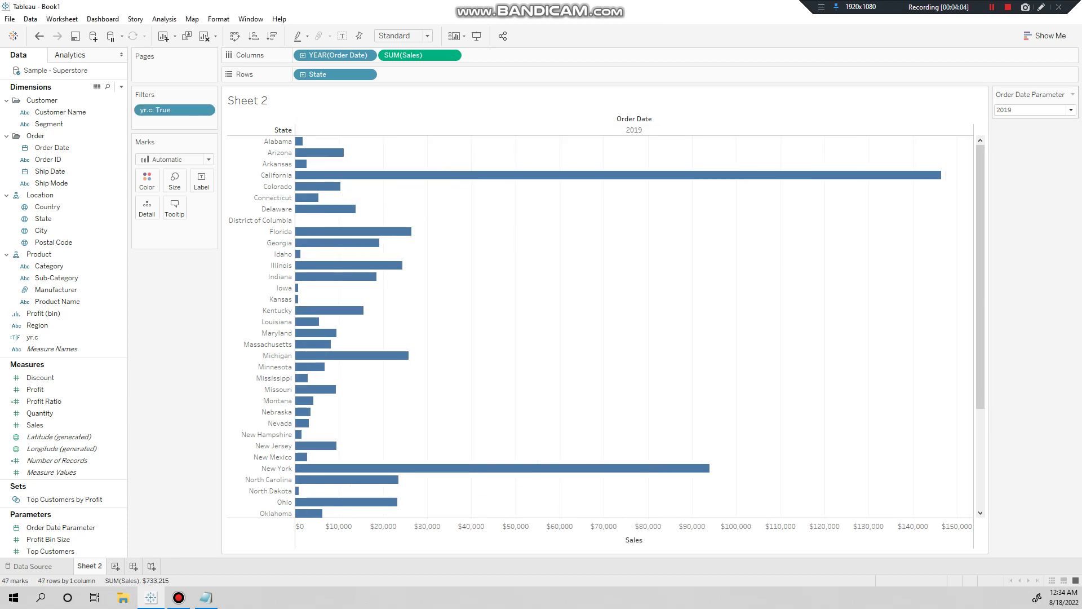
Try 2018, 2017 and other years in the Order Date Parameter dropdown
left_click(1033, 110)
left_click(1023, 139)
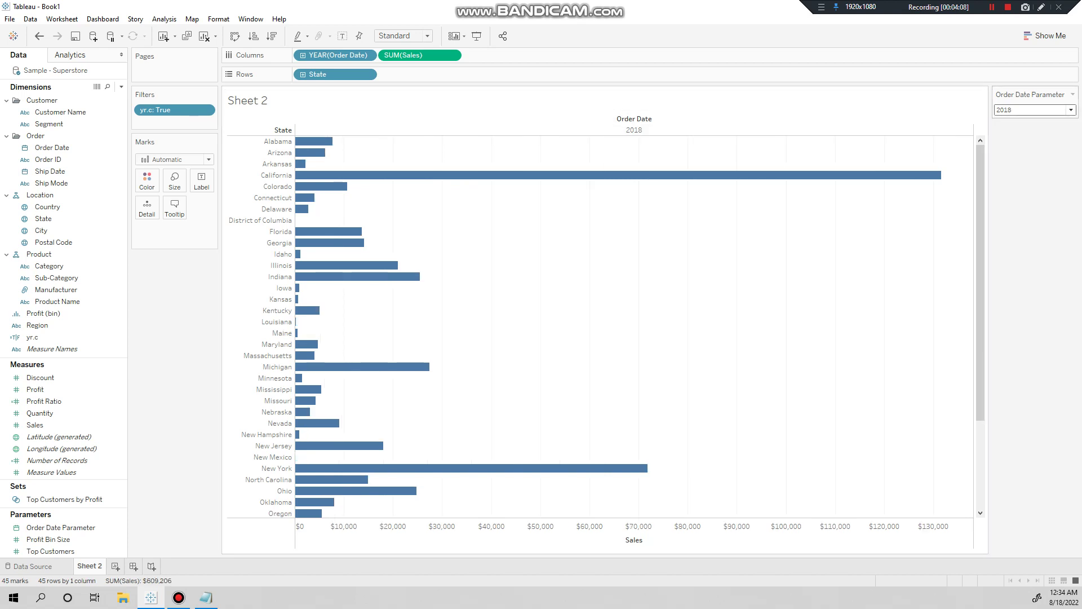
left_click(1034, 110)
left_click(1023, 129)
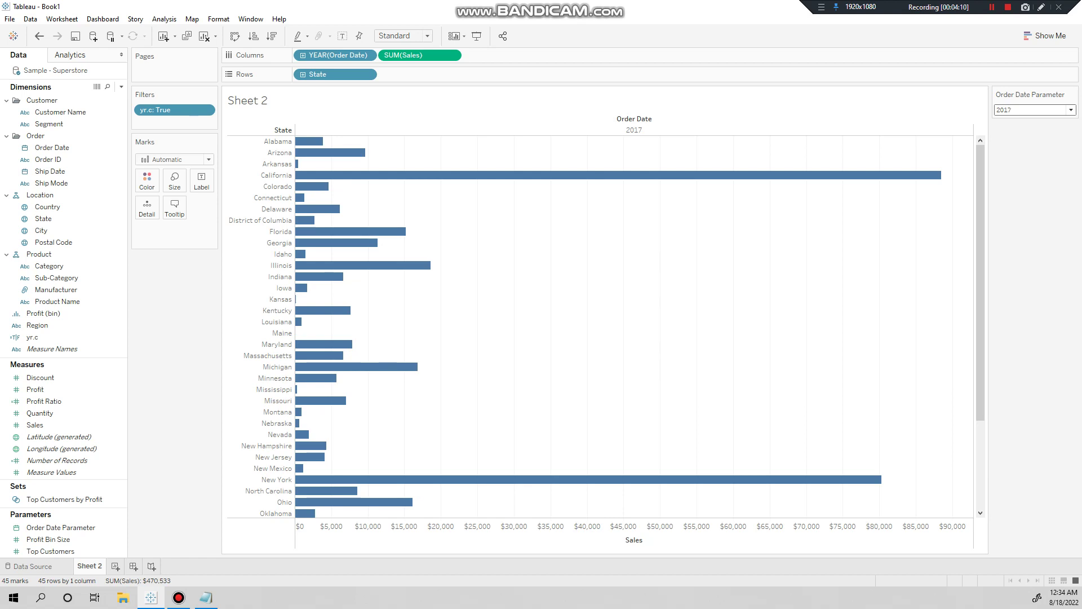
left_click(1034, 111)
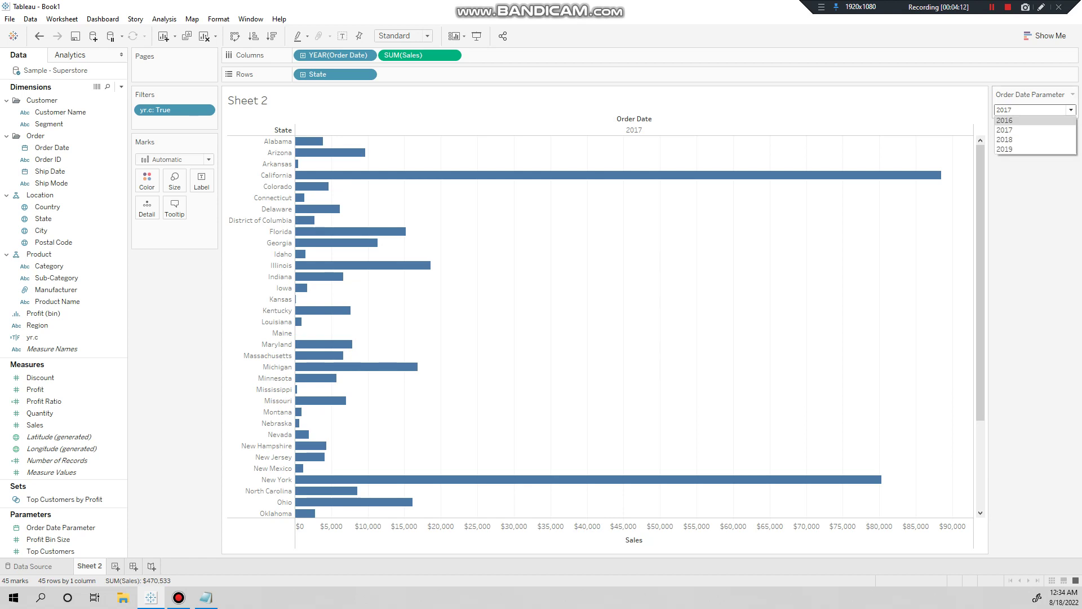
left_click(1023, 122)
Set the parameter back to 2018 and sort the state bars by sales, highest first
left_click(1024, 128)
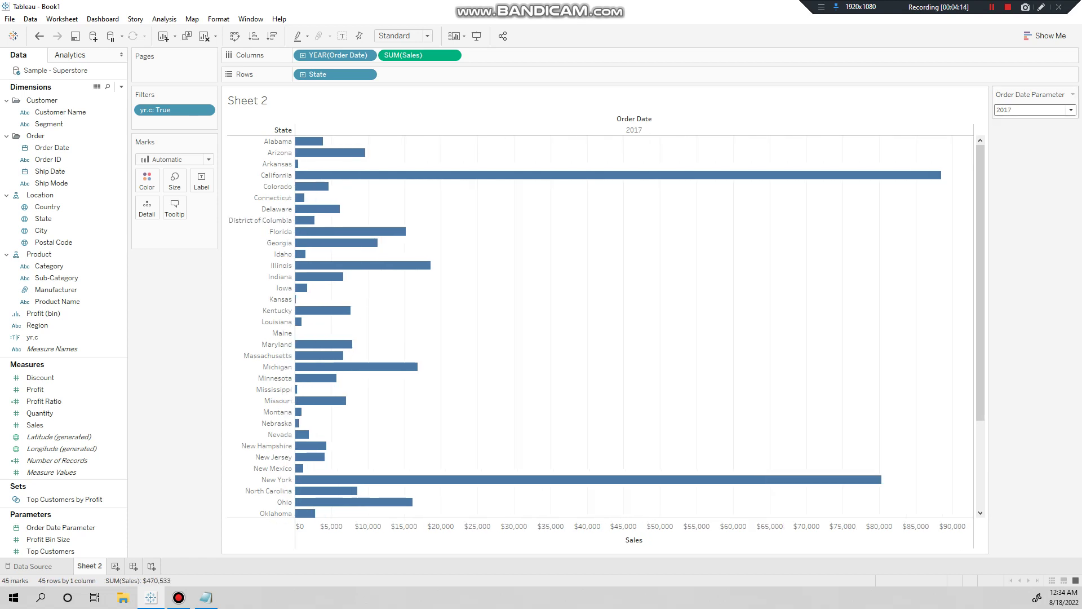
left_click(1033, 110)
left_click(1023, 138)
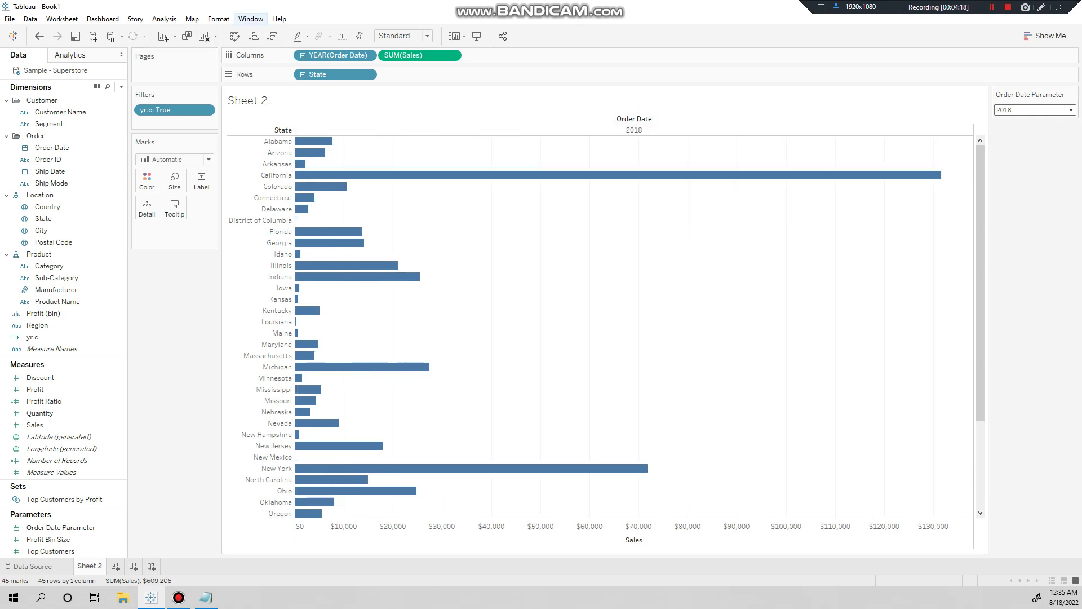
left_click(271, 35)
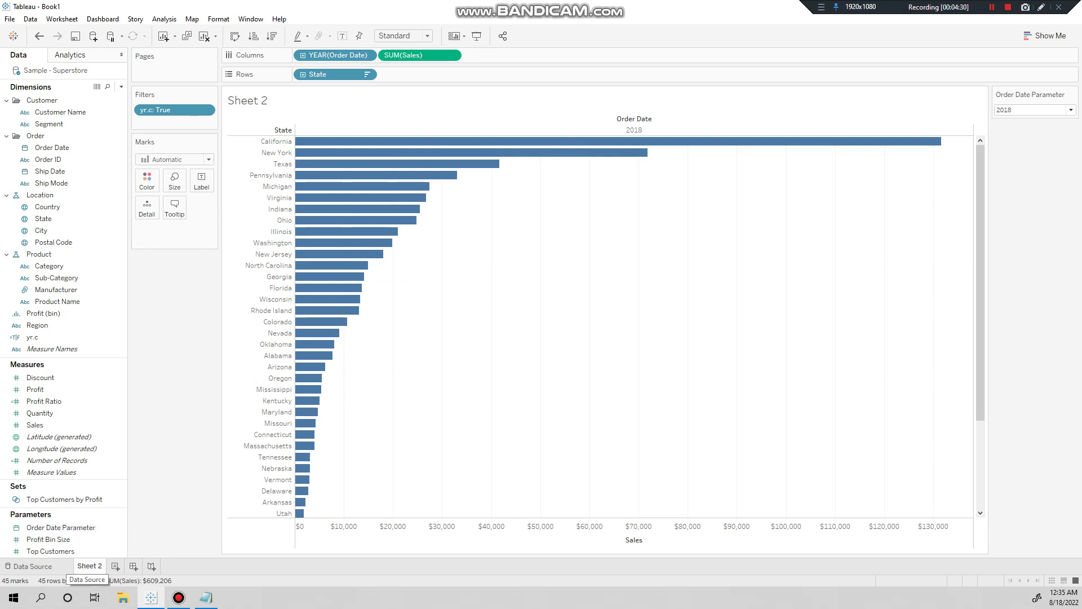
Add a data source filter on Order Date by Years
left_click(34, 566)
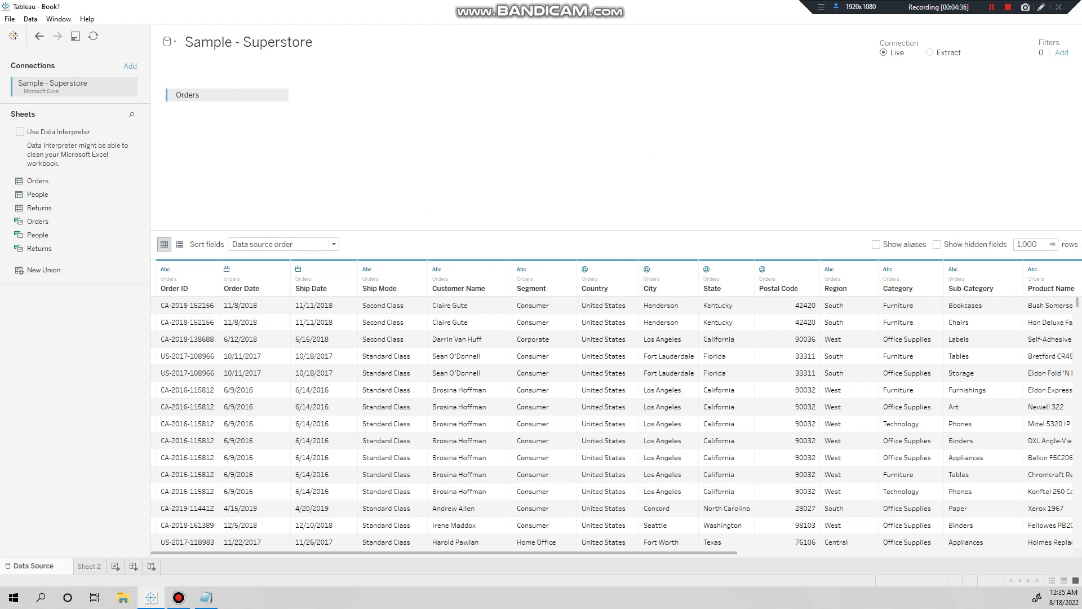
left_click(1063, 53)
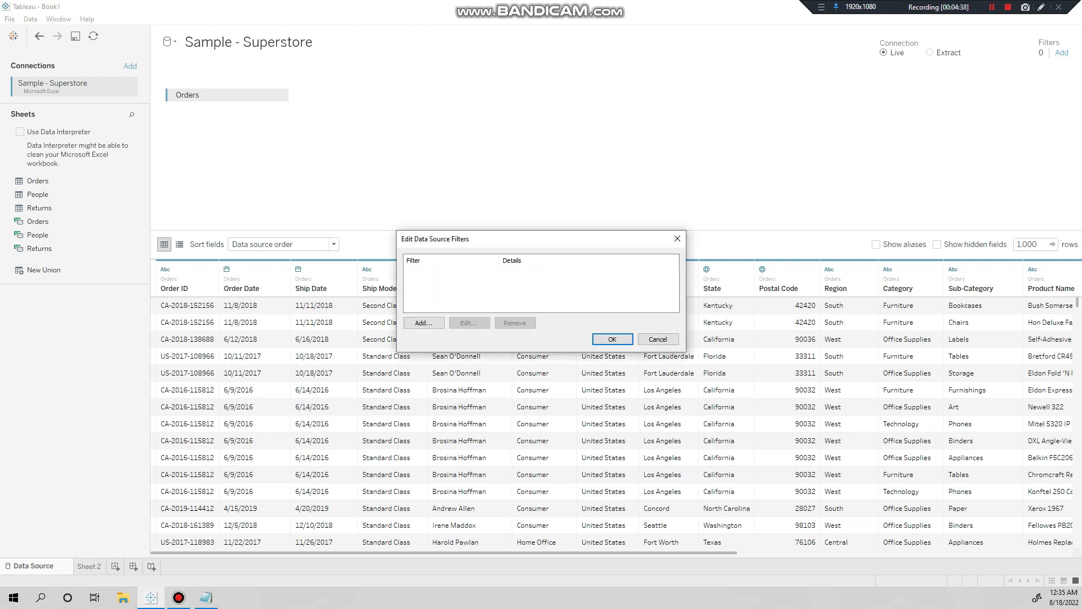
left_click(423, 324)
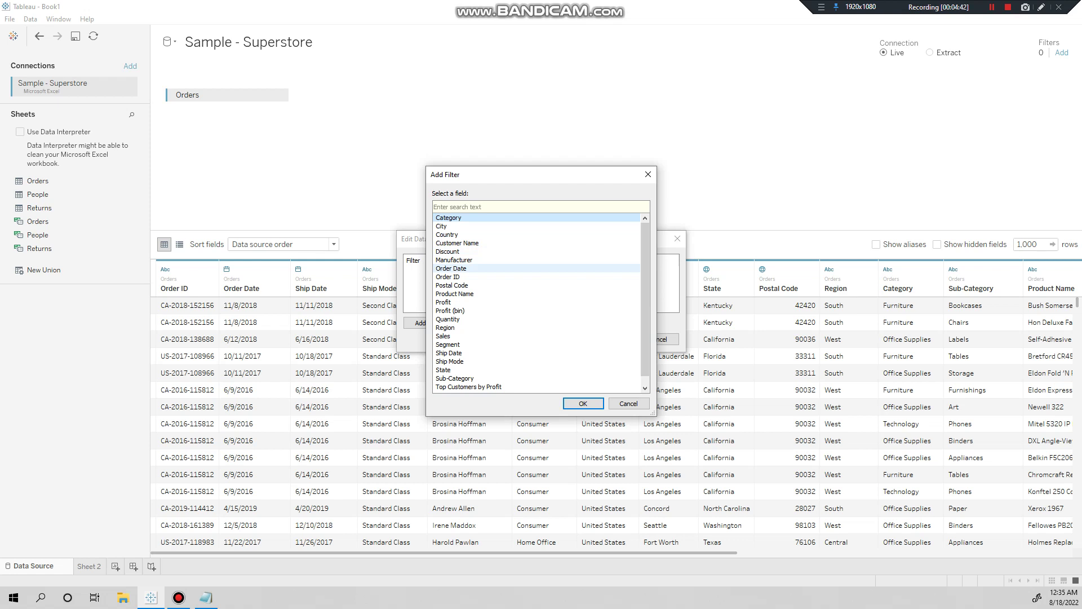
left_click(451, 267)
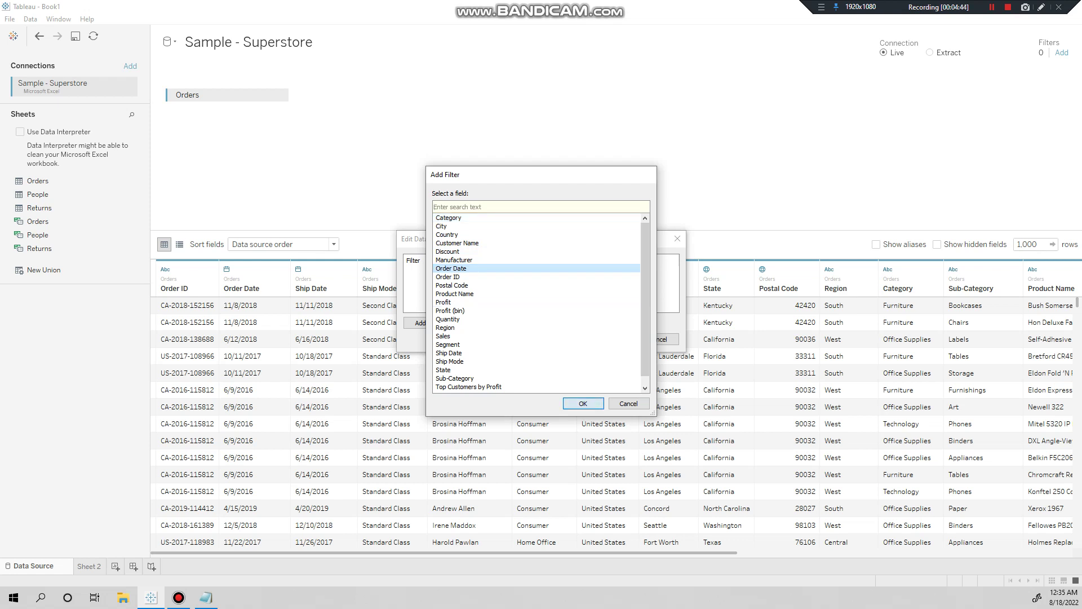
left_click(583, 404)
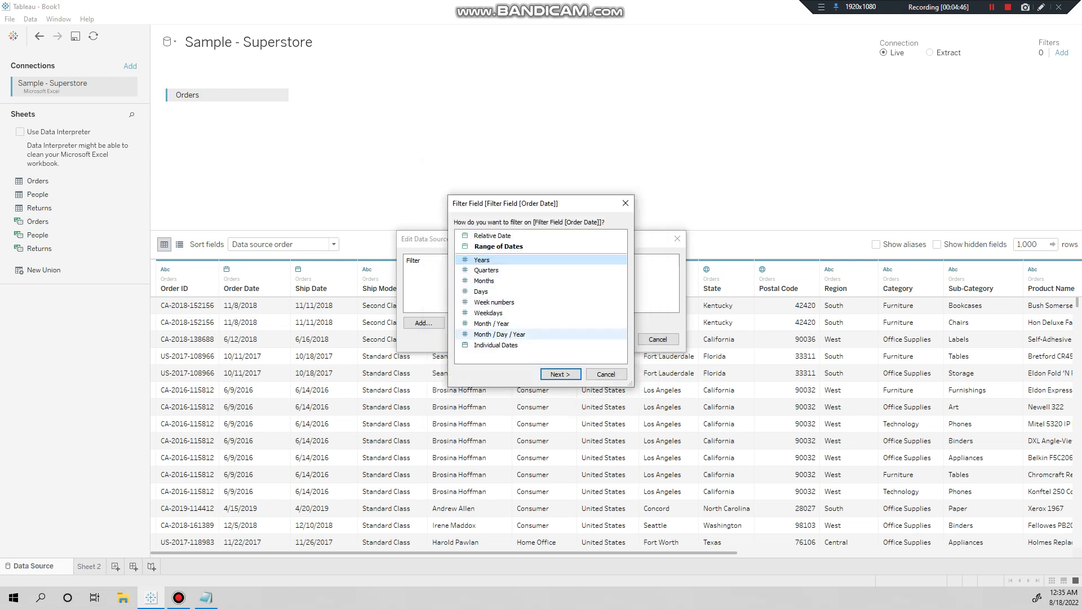
left_click(561, 374)
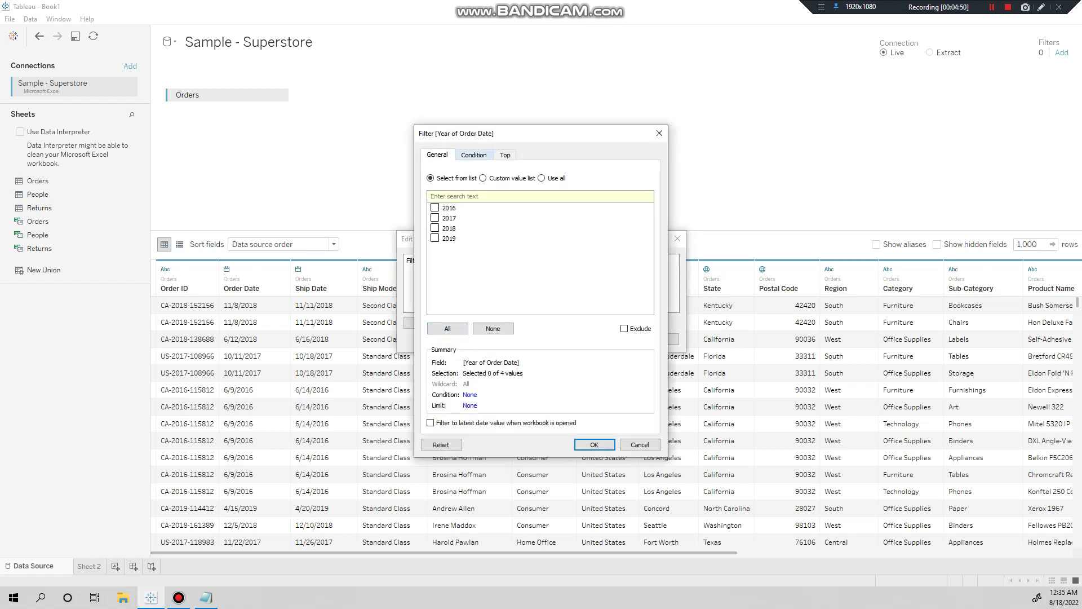
Set the year filter's condition to Minimum of yr.c = True
left_click(473, 154)
left_click(431, 184)
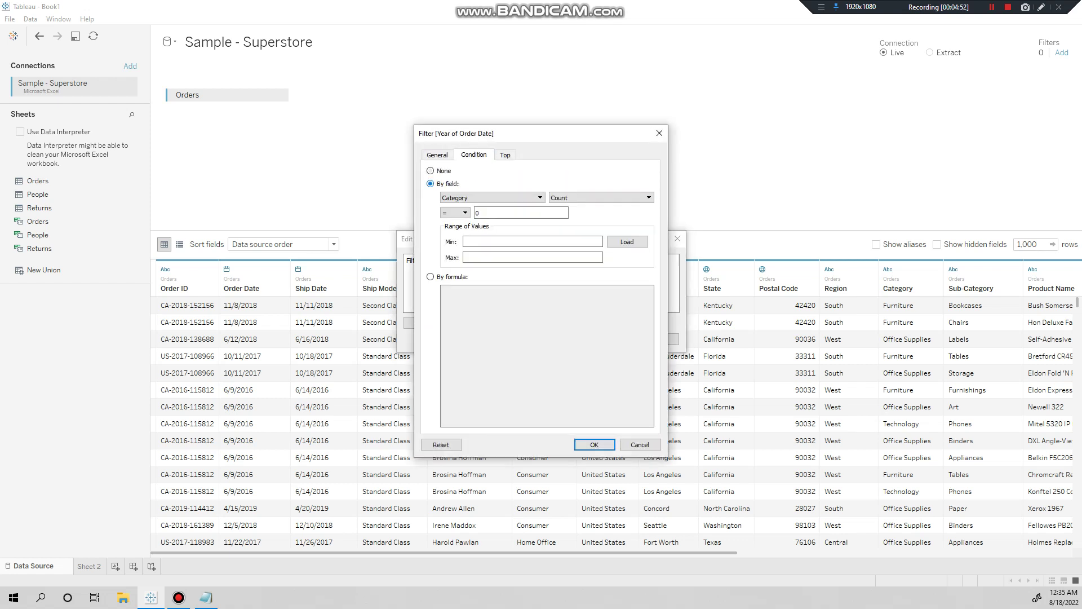
left_click(493, 197)
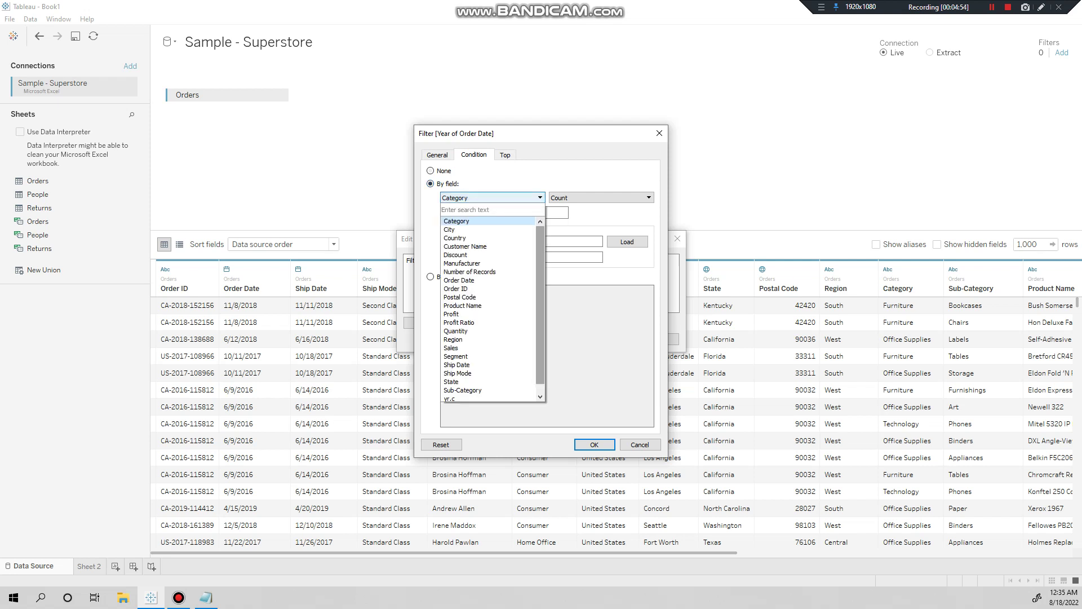
scroll(491, 305, "down", 5)
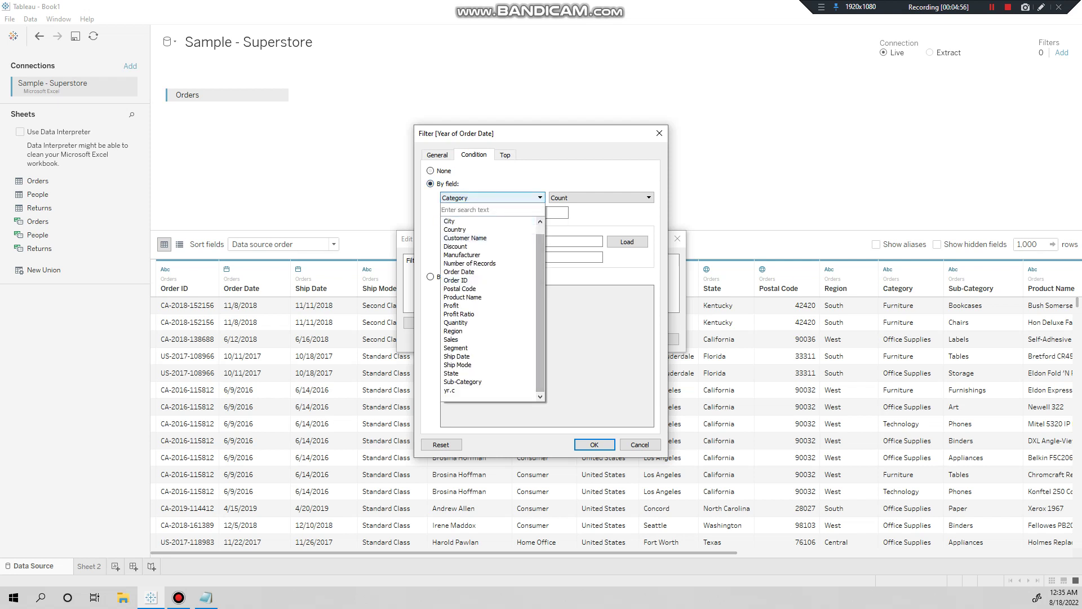
left_click(473, 389)
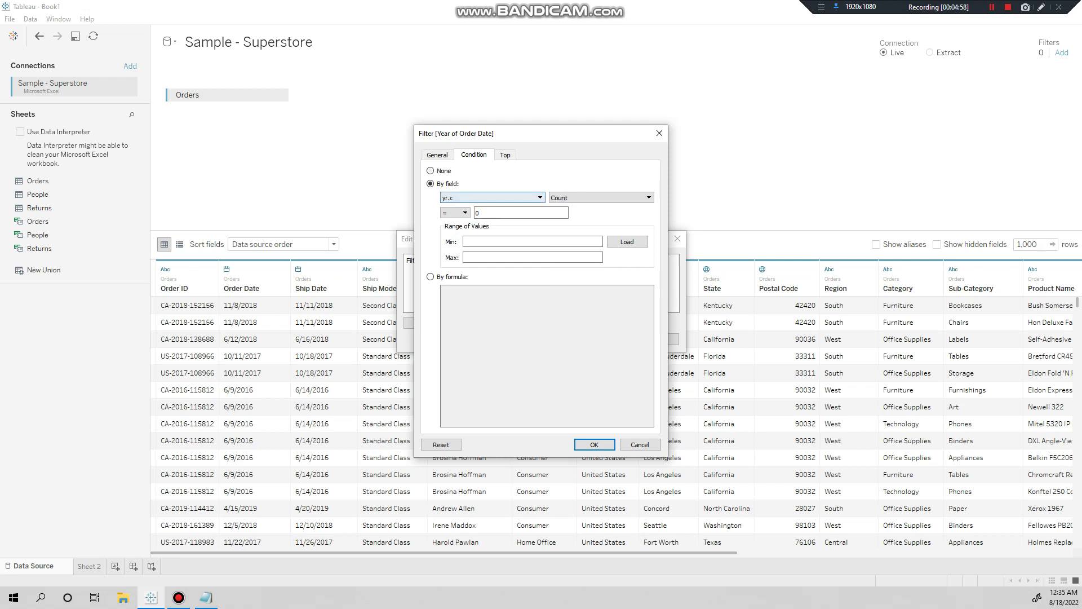
left_click(600, 198)
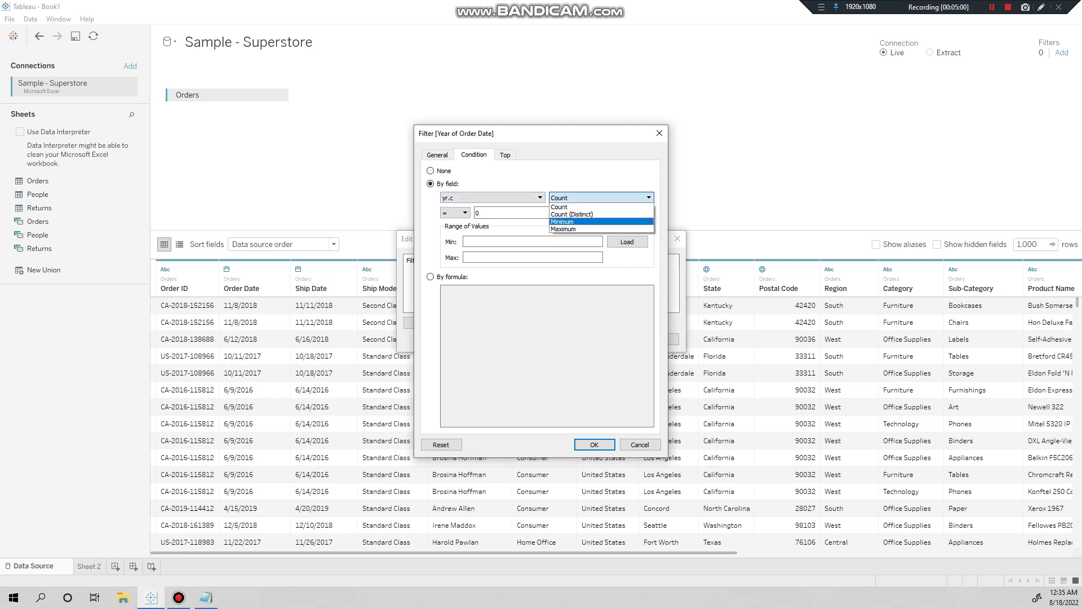
left_click(601, 221)
left_click(521, 212)
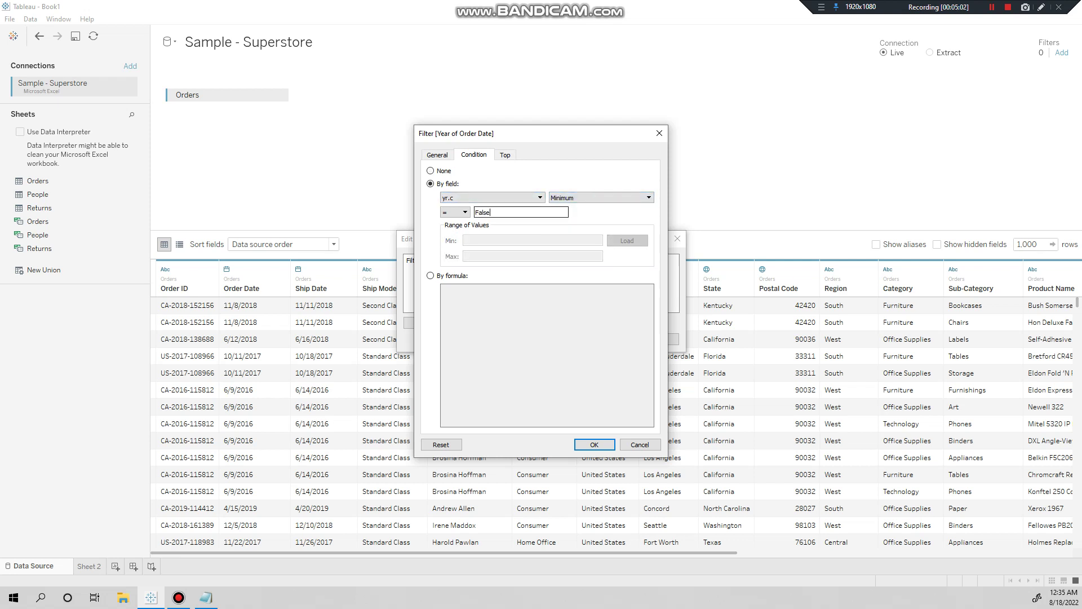
double_click(485, 213)
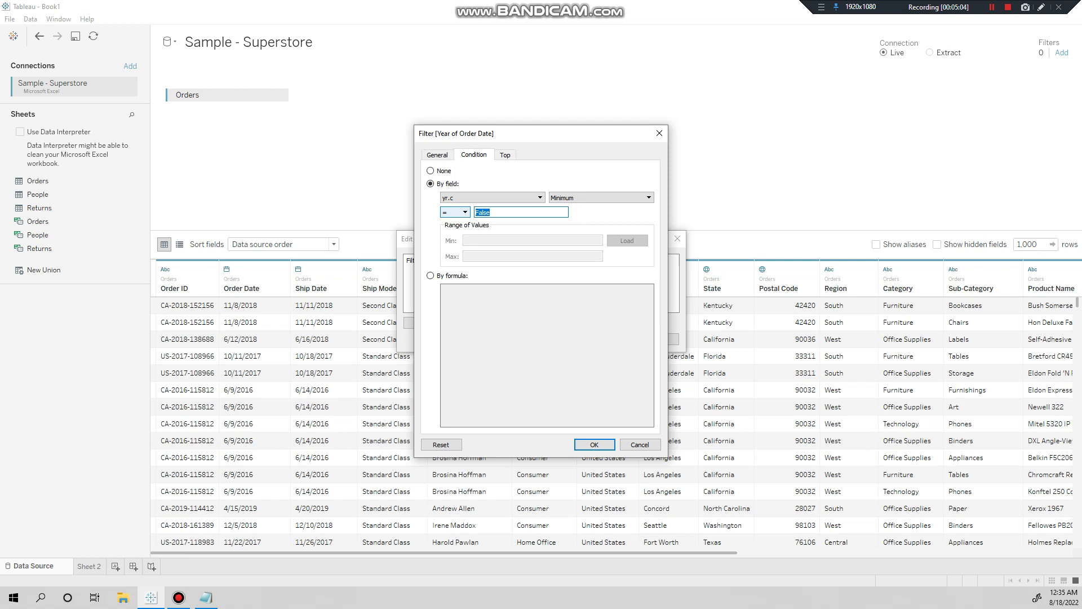
type("True")
left_click(594, 445)
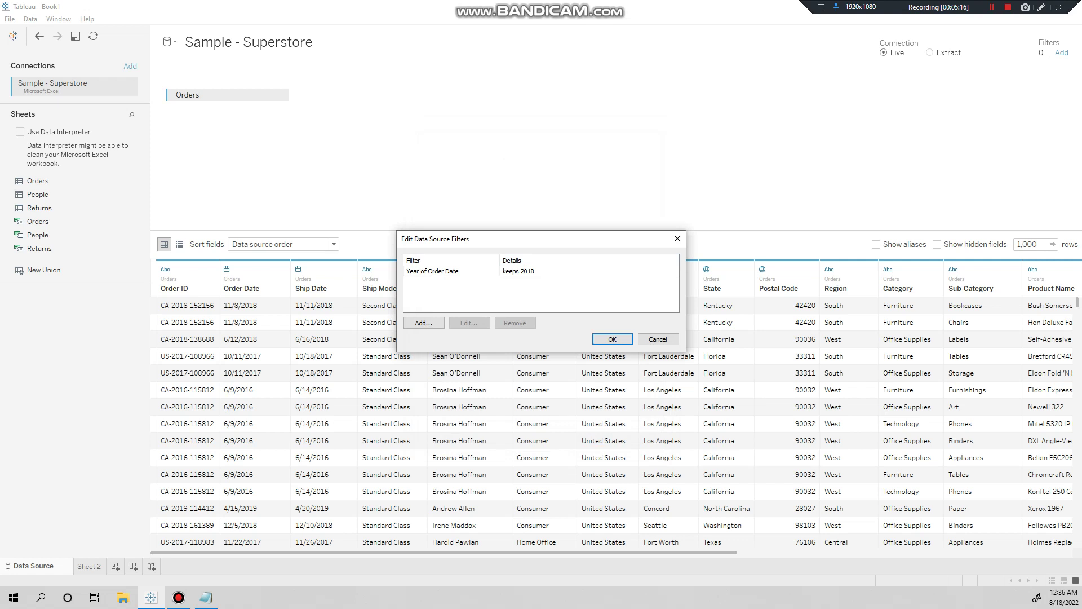
Apply the data source filters and return to the Sheet 2 sales chart
left_click(456, 271)
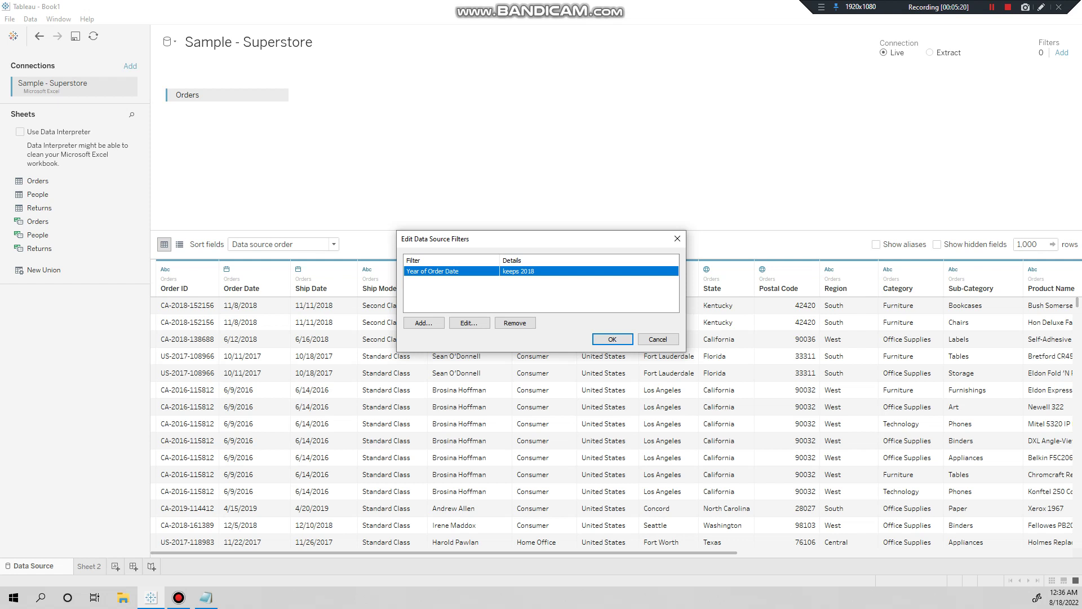
left_click(612, 339)
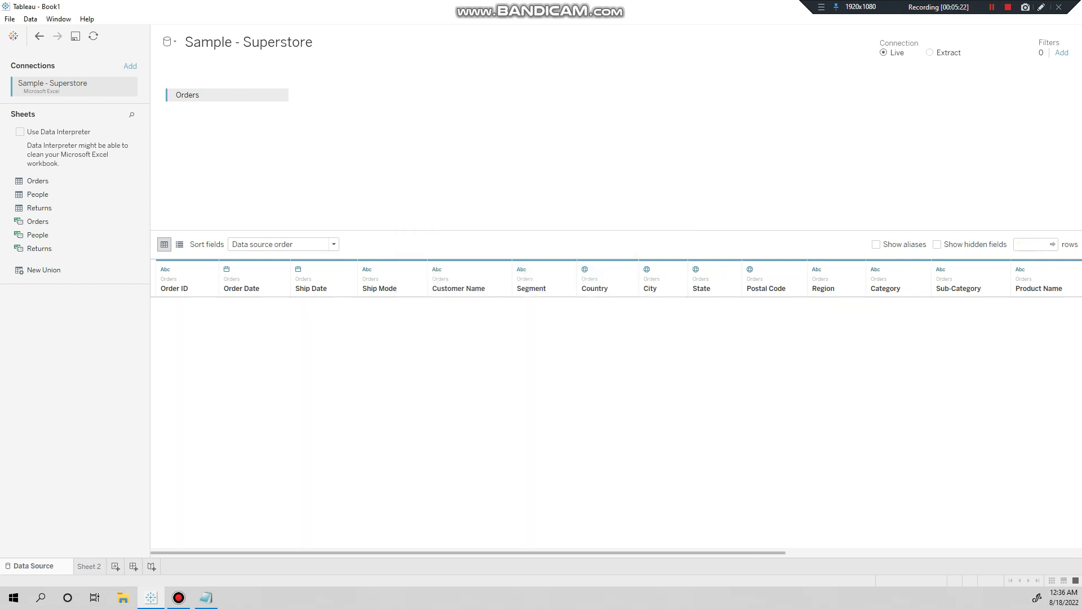
left_click(89, 565)
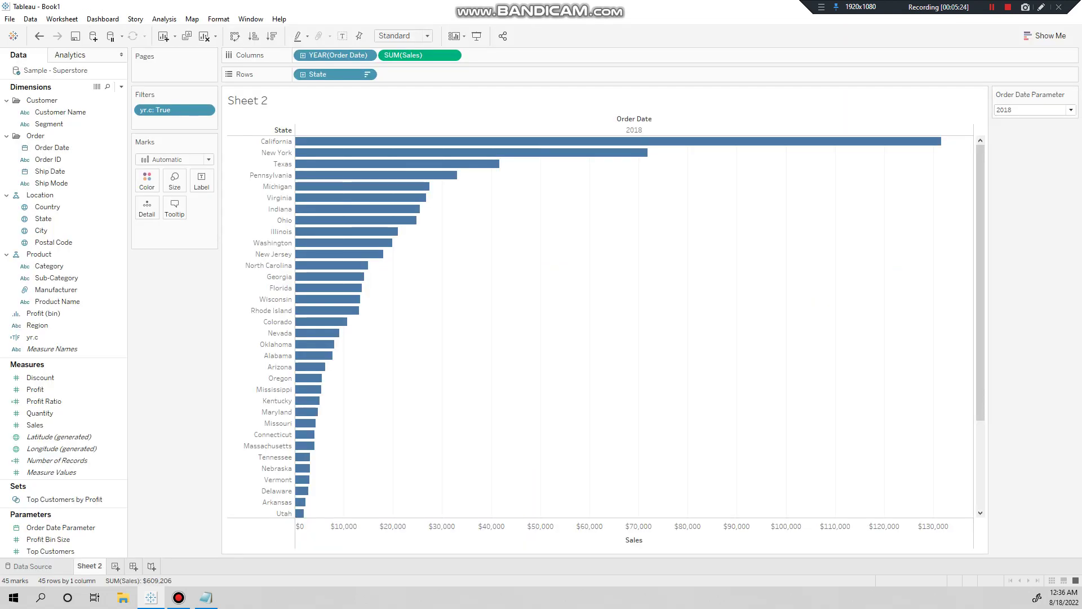
Set the Order Date Parameter to 2017, then view the data source page
left_click(1071, 110)
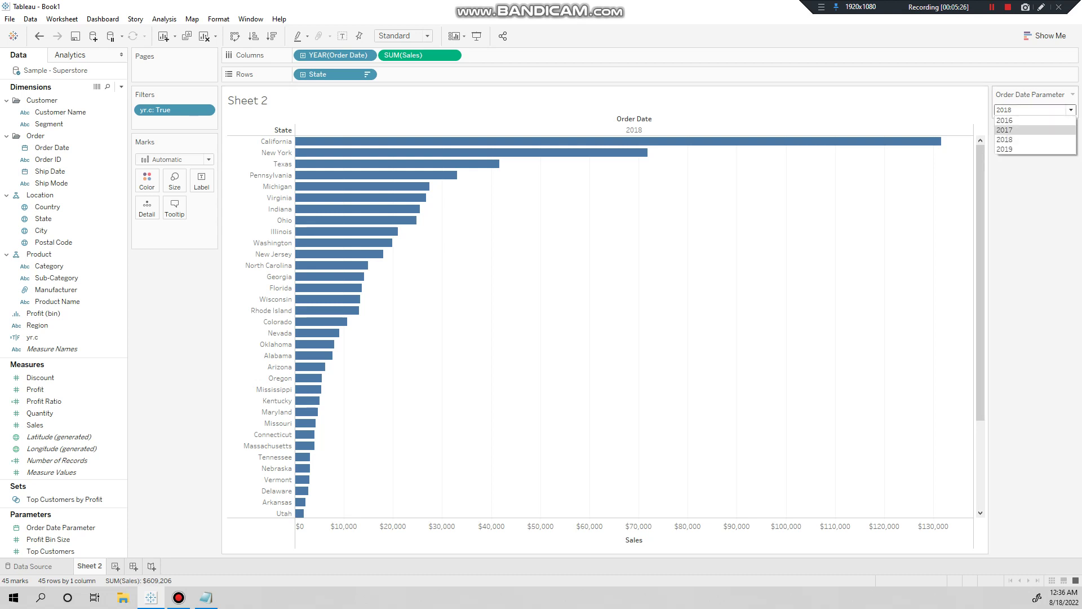
left_click(1032, 134)
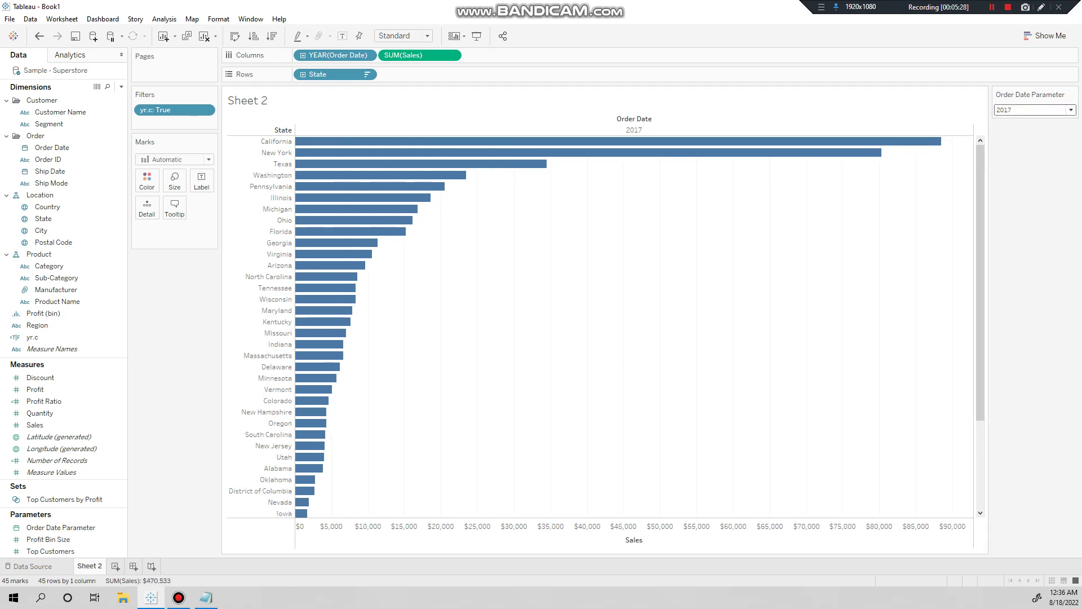
left_click(32, 566)
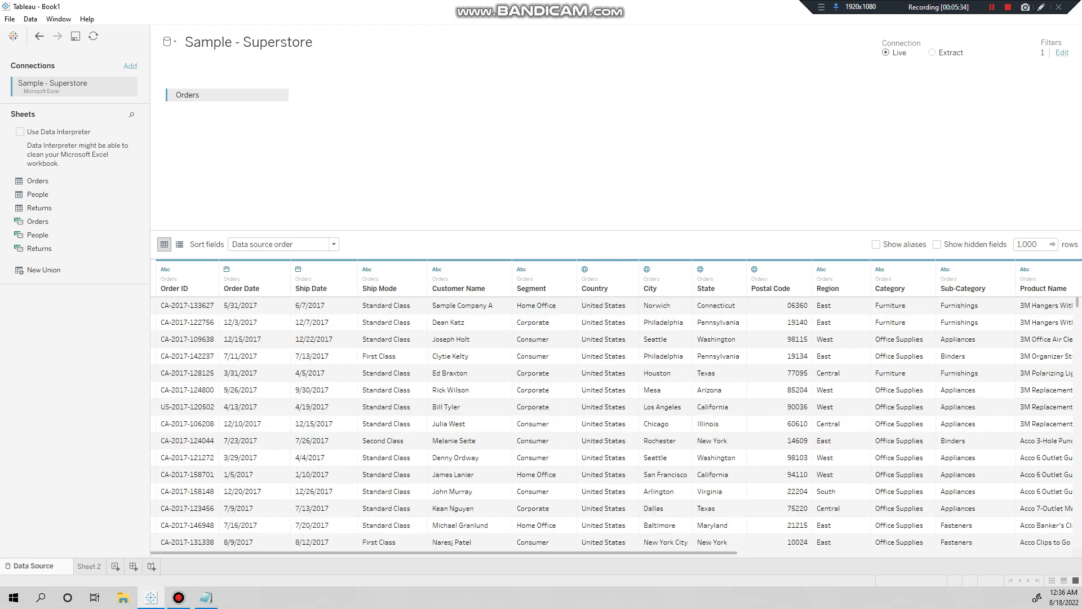
Confirm the data source filter keeps 2017, then close the filter list
left_click(1063, 53)
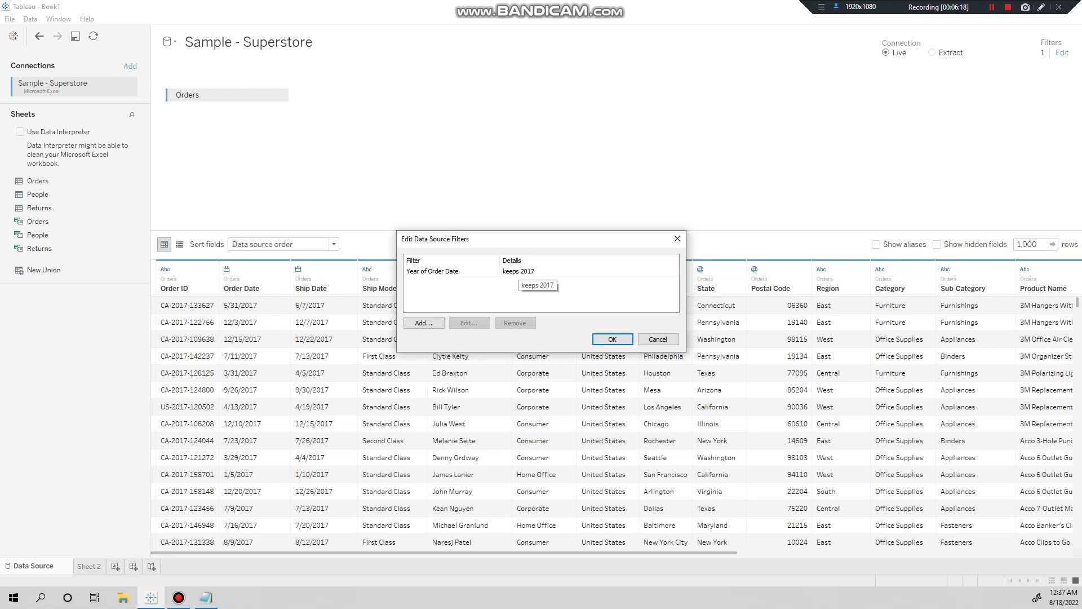
left_click(613, 339)
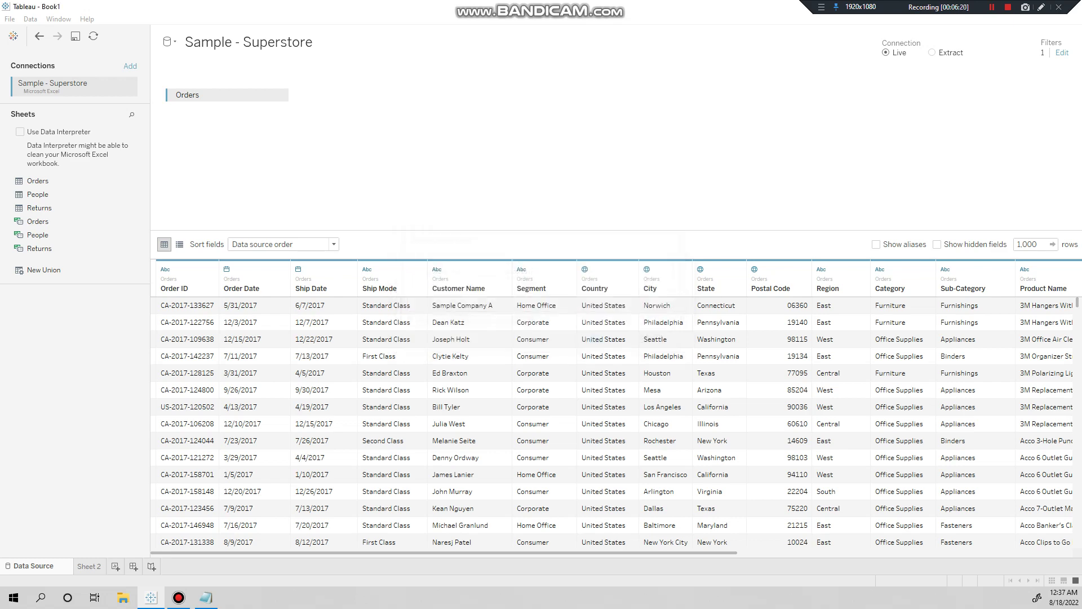
Set the Order Date Parameter to 2018 on the Sheet 2 sales chart
left_click(91, 565)
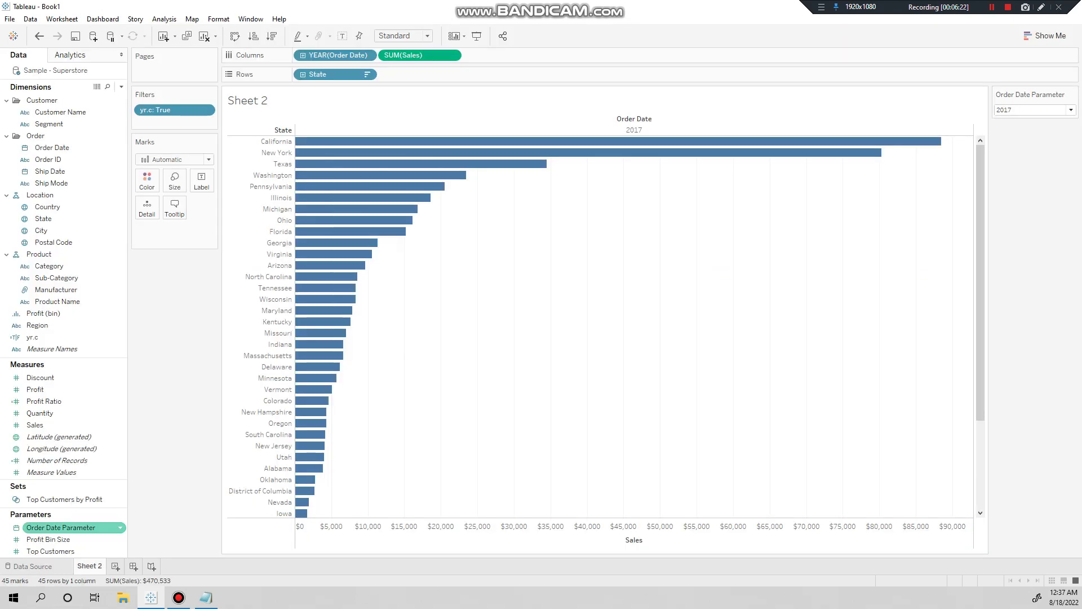
left_click(1033, 110)
left_click(1033, 140)
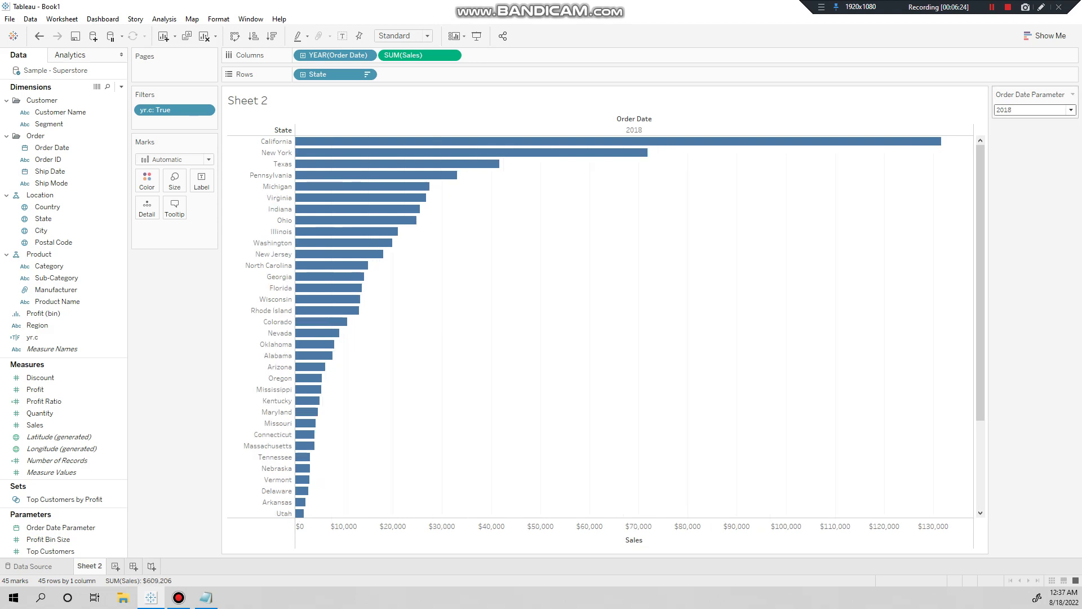
left_click(1033, 108)
key("Escape")
Recheck the year parameter dropdown, leaving 2018 selected
left_click(1070, 110)
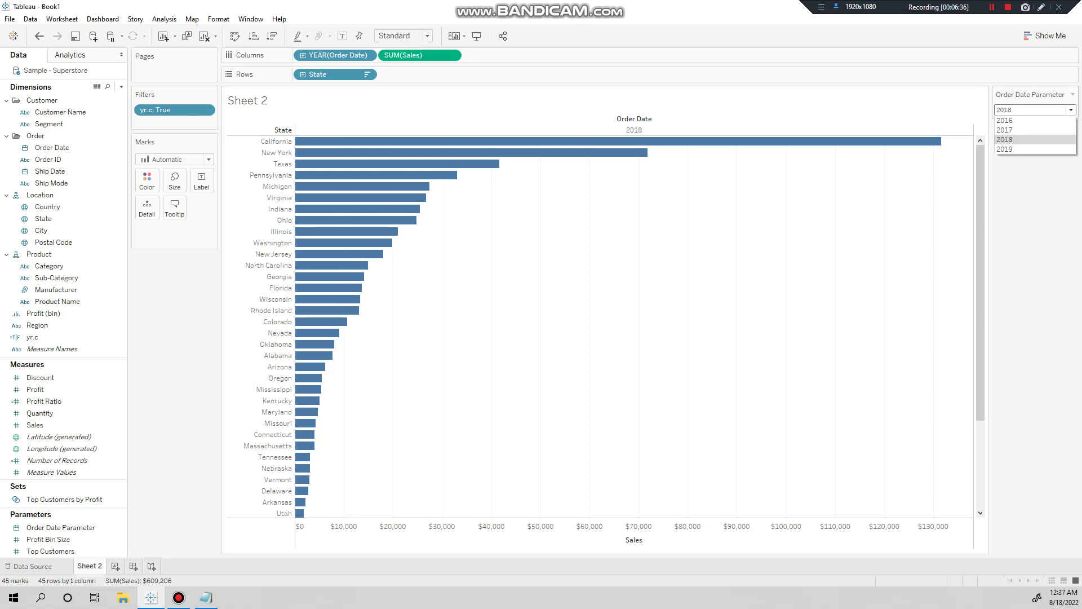
left_click(1032, 120)
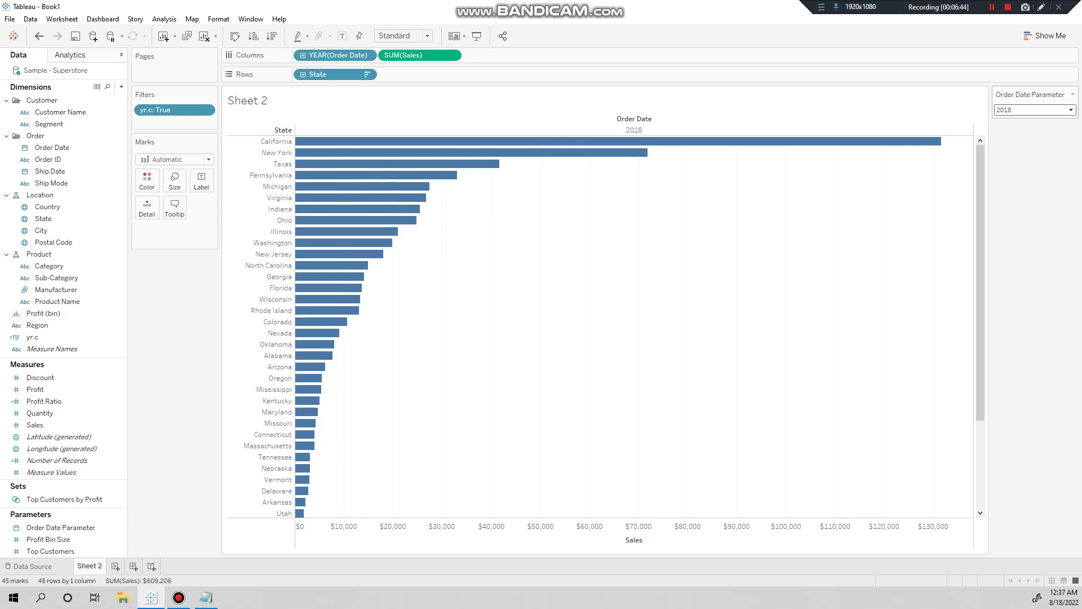
left_click(1071, 110)
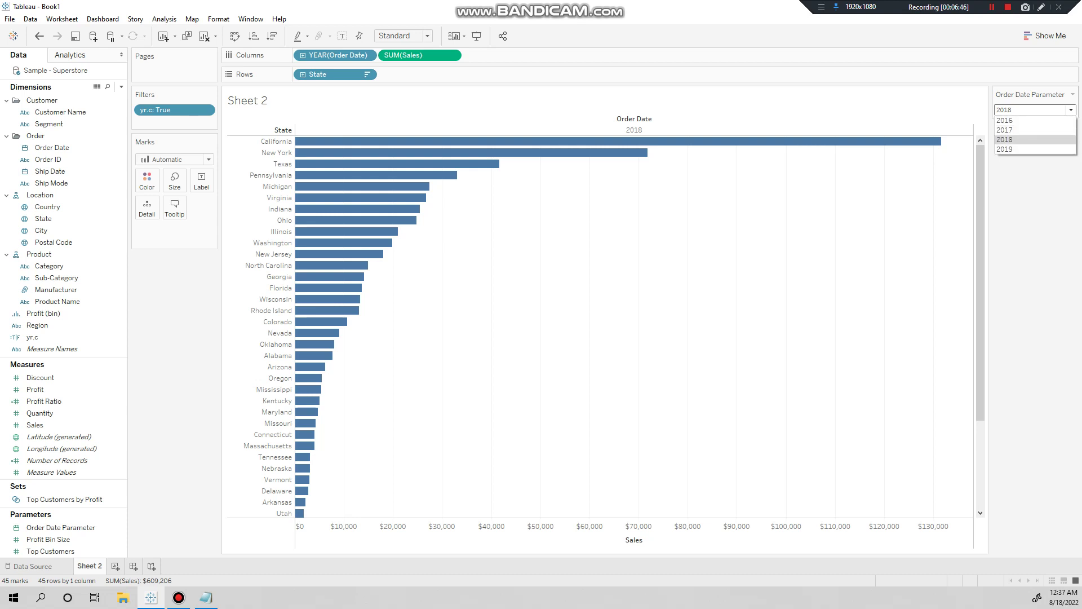
left_click(1014, 139)
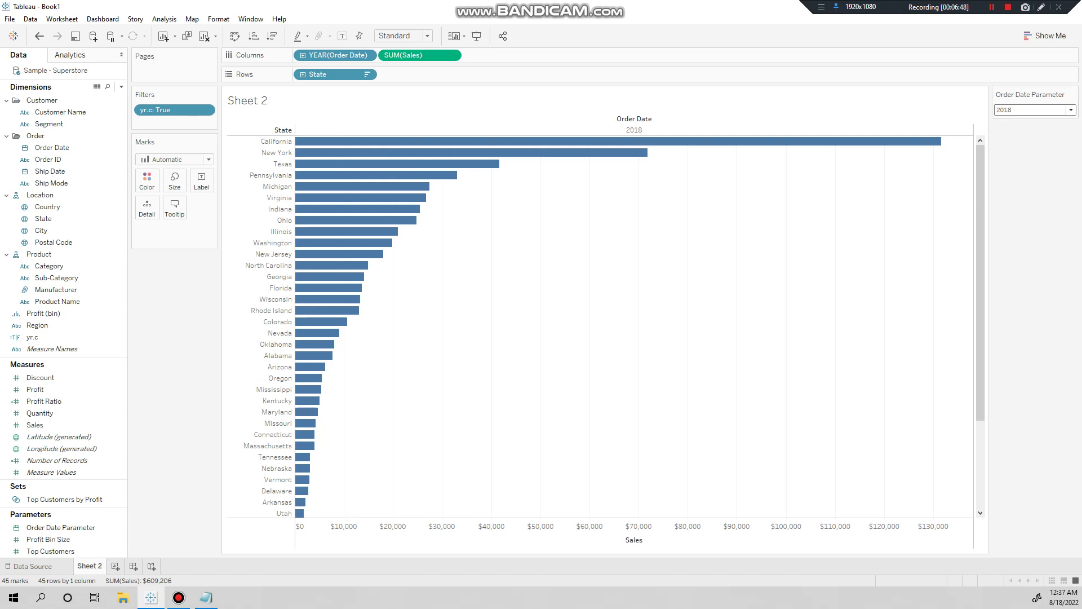